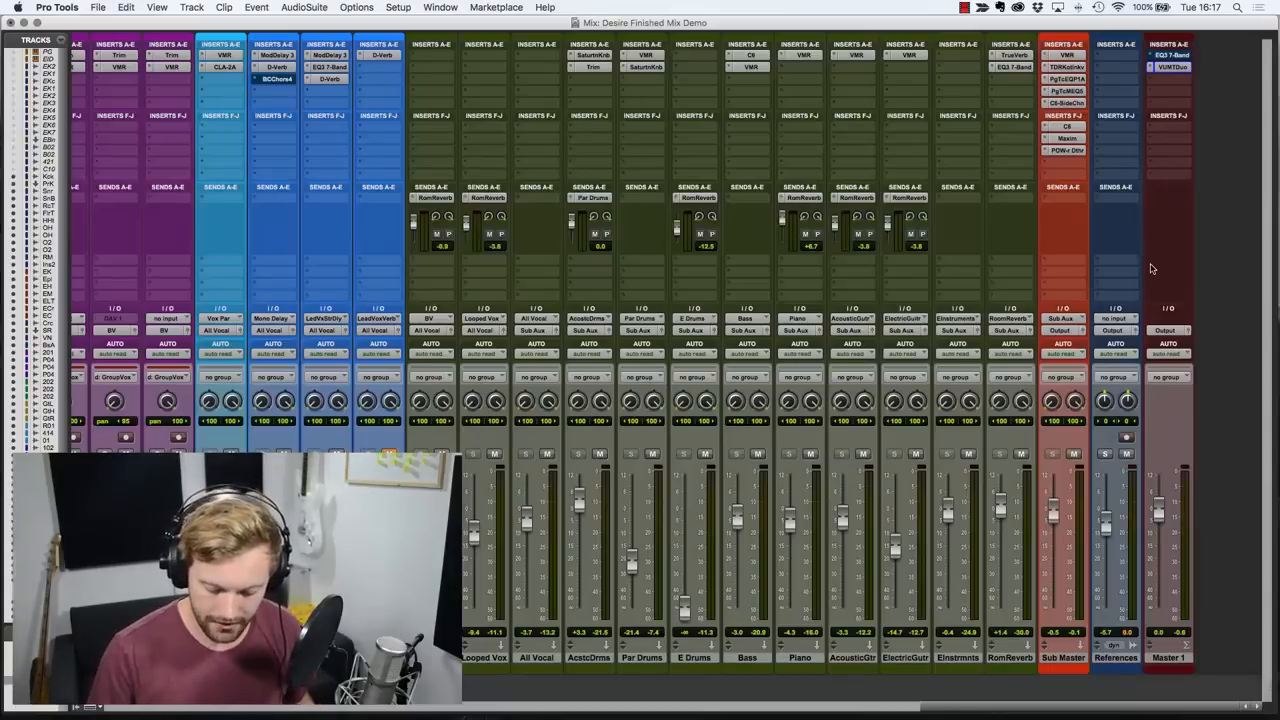
# Play the reference song and raise the References track fader to -4.9 dB.
pyautogui.press('space')
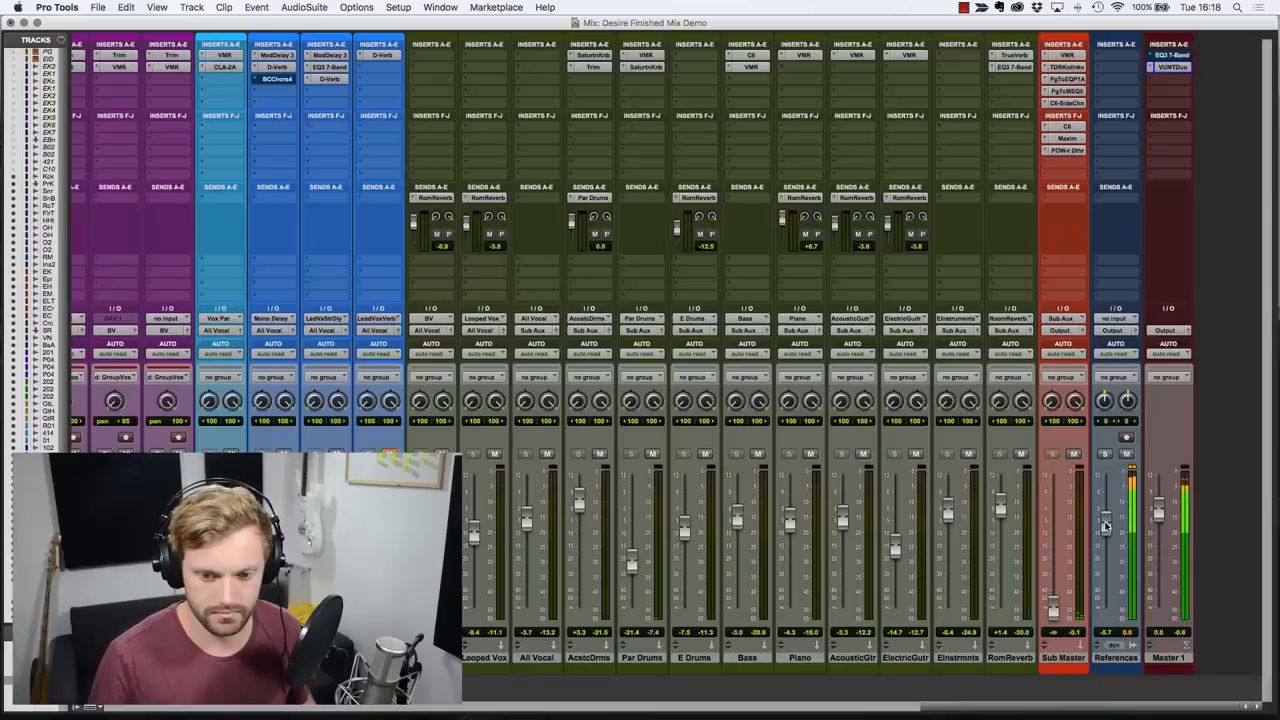
pyautogui.moveTo(1105, 527); pyautogui.dragTo(1107, 523)
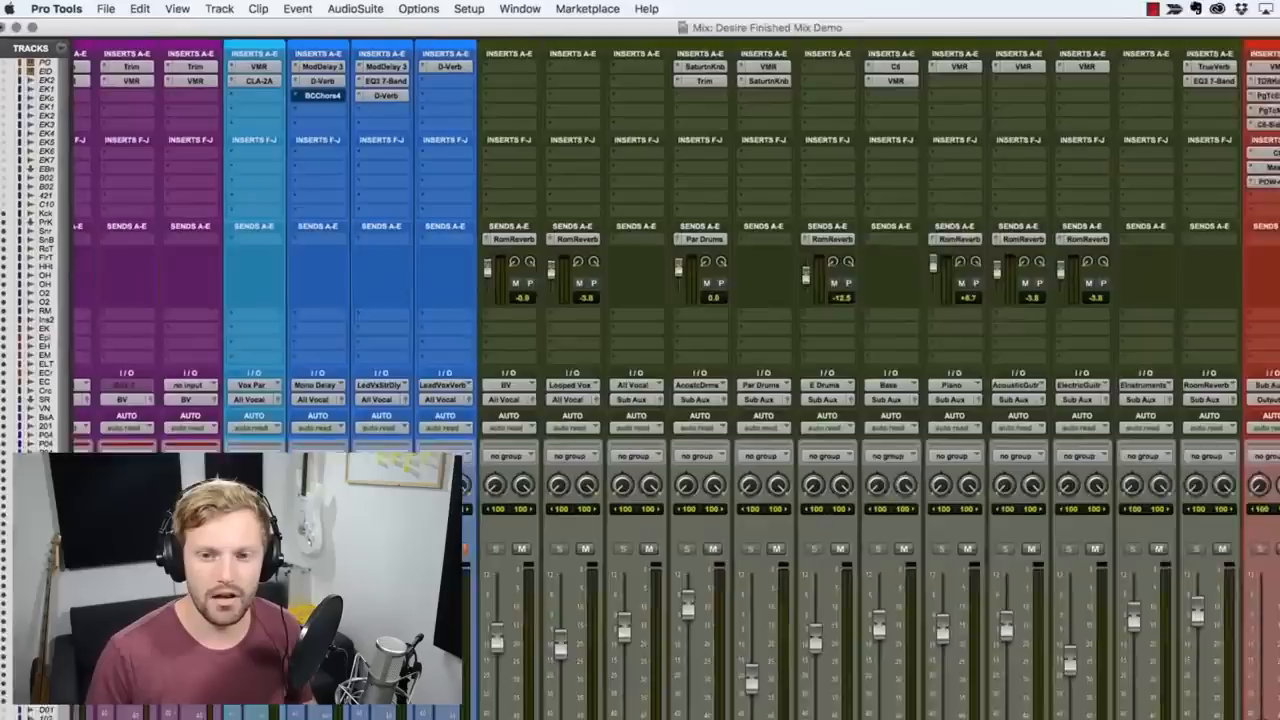
# Position the VUMTDuo meter from Master 1 over the mixer and play the reference song to check its level.
pyautogui.moveTo(1279, 92); pyautogui.dragTo(512, 89)
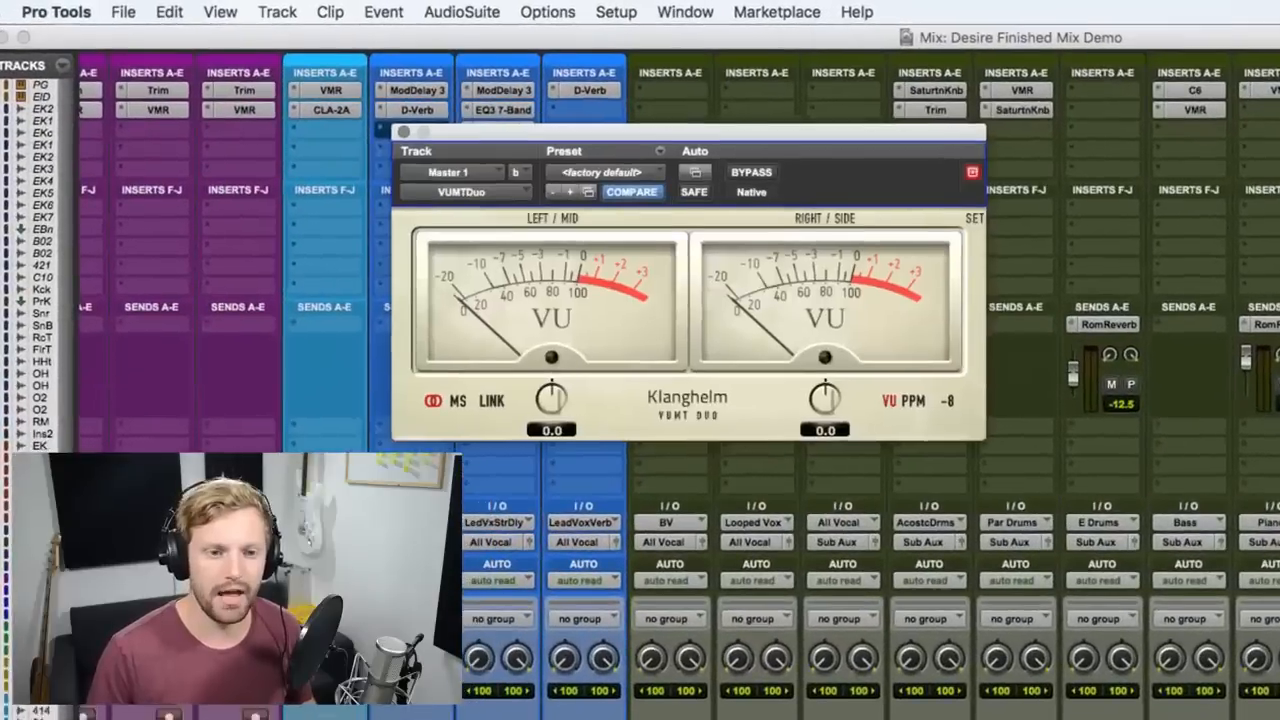
pyautogui.moveTo(804, 148); pyautogui.dragTo(881, 148)
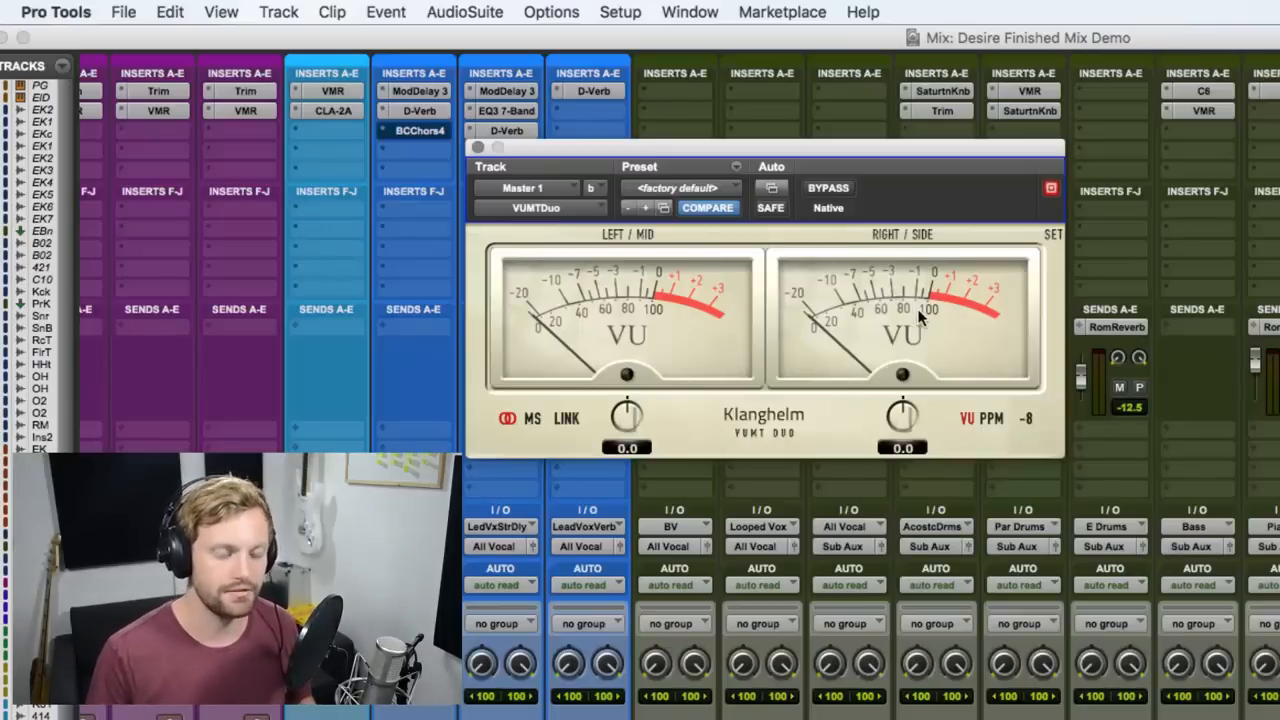
pyautogui.press('space')
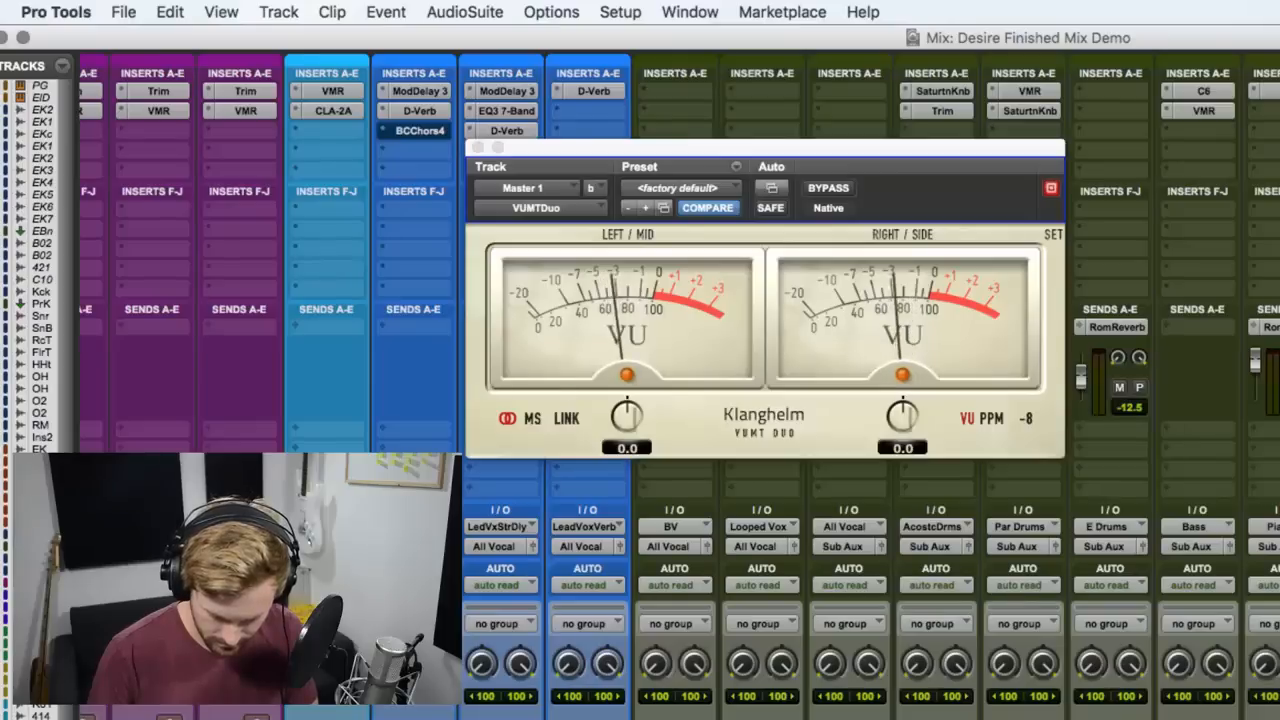
# Zoom out to the reference clips in the Edit window and set the Radiohead Weird Fishes clip gain to -1.6 dB.
pyautogui.press('super+equal')
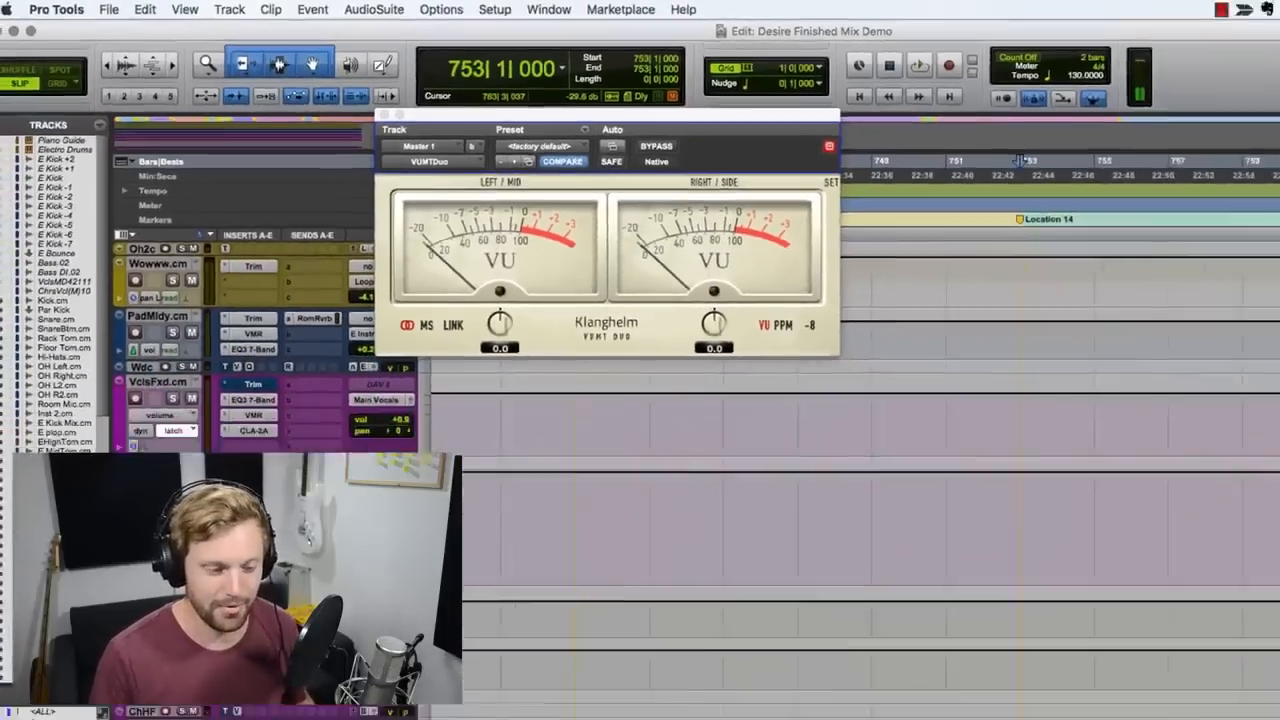
pyautogui.scroll(-15, 1242, 660)
pyautogui.hscroll(2, 1236, 663)
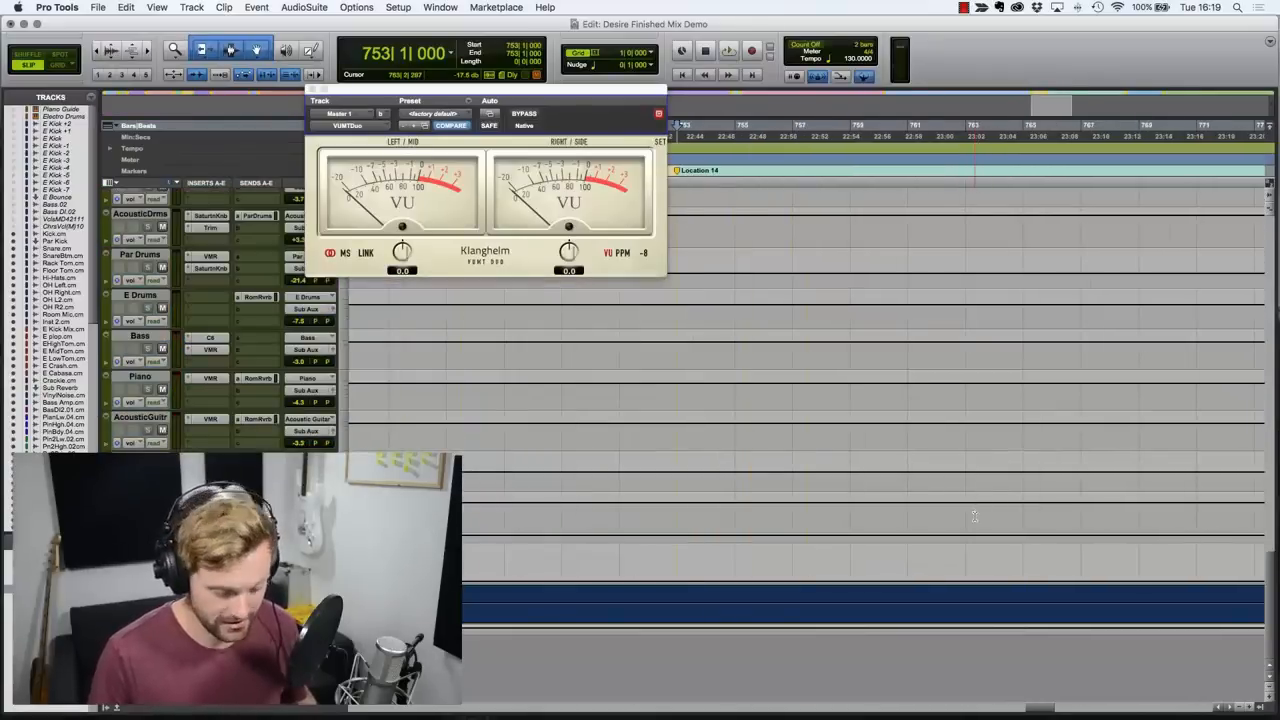
pyautogui.press('r')
pyautogui.press('r')
pyautogui.press('r')
pyautogui.press('r')
pyautogui.press('r')
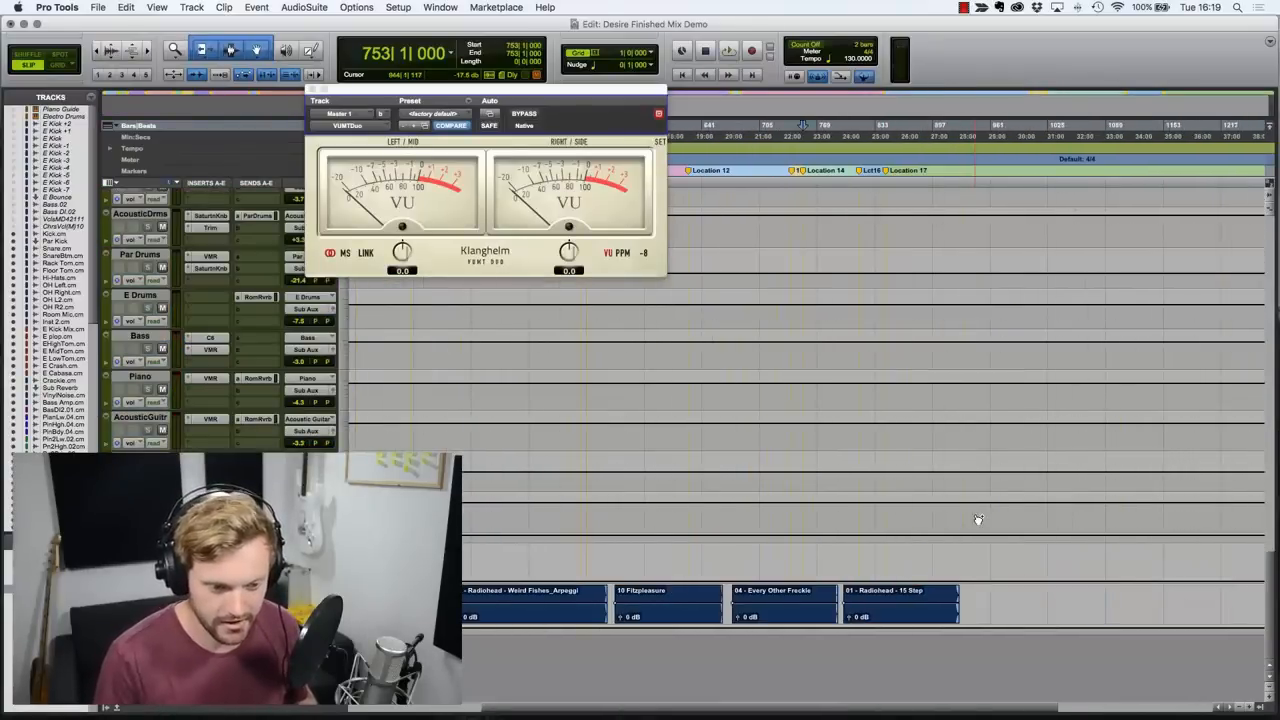
pyautogui.hscroll(-2, 679, 605)
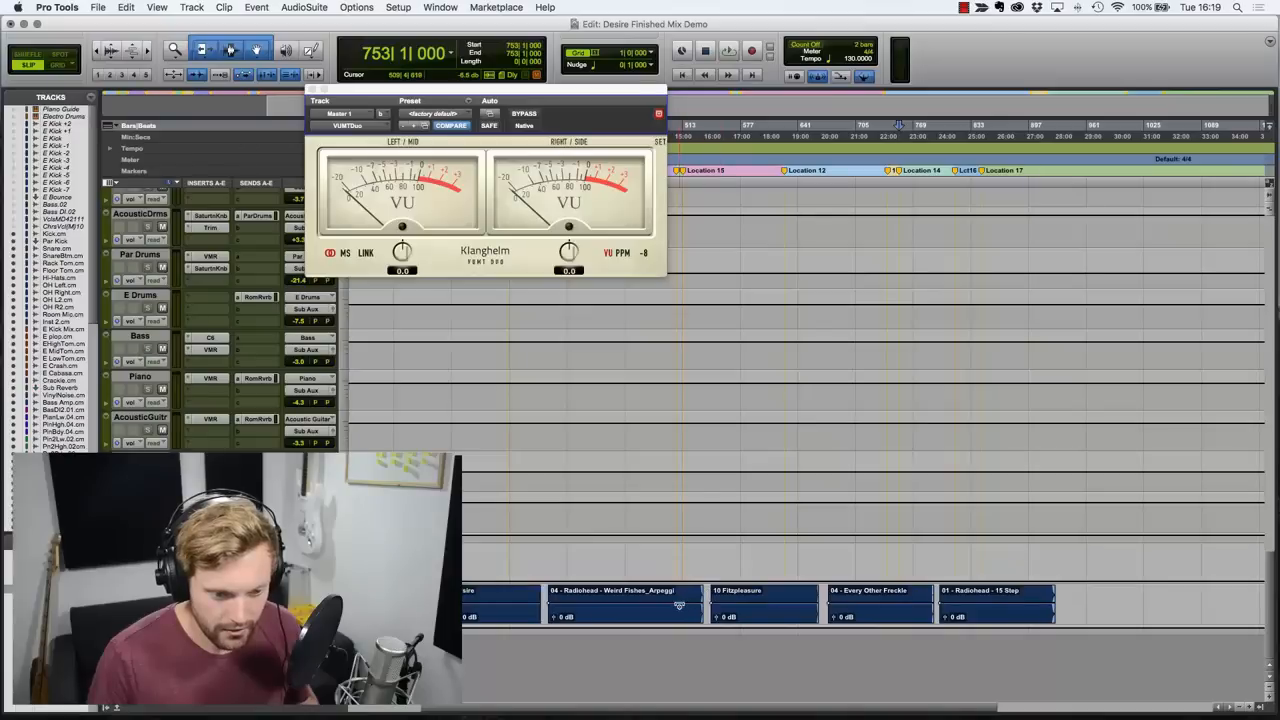
pyautogui.scroll(-6, 679, 605)
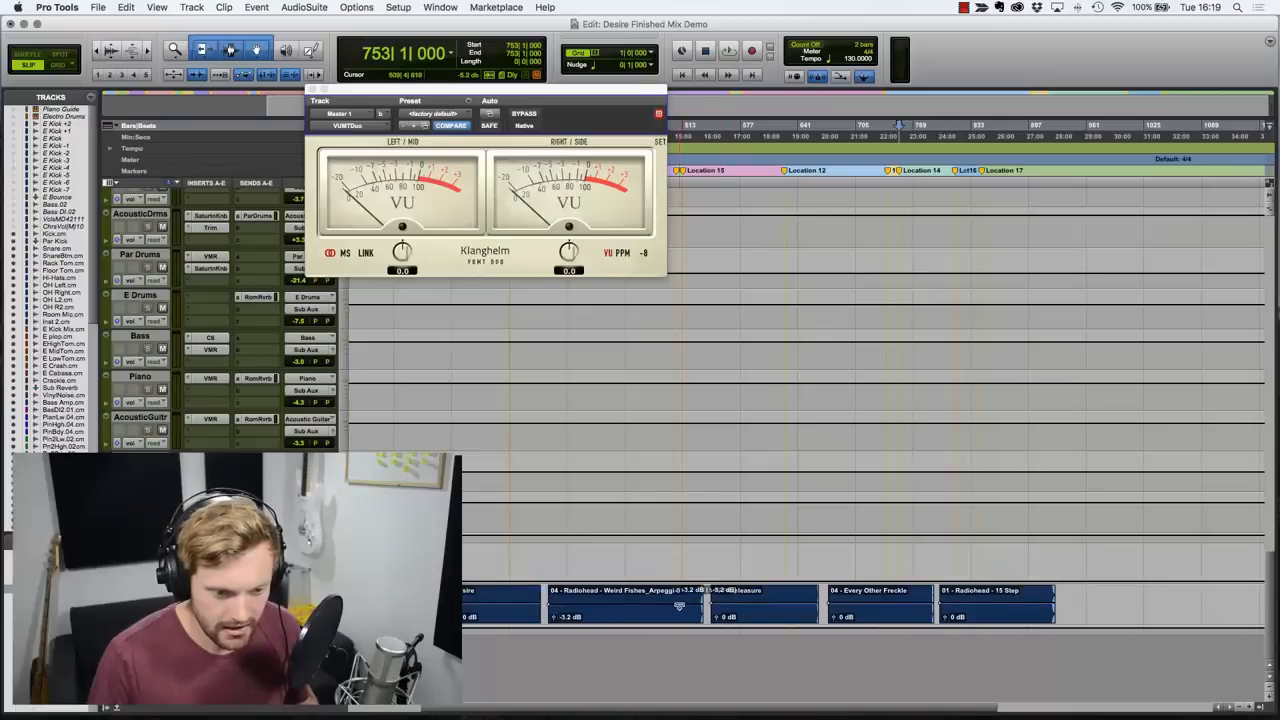
pyautogui.scroll(3, 679, 605)
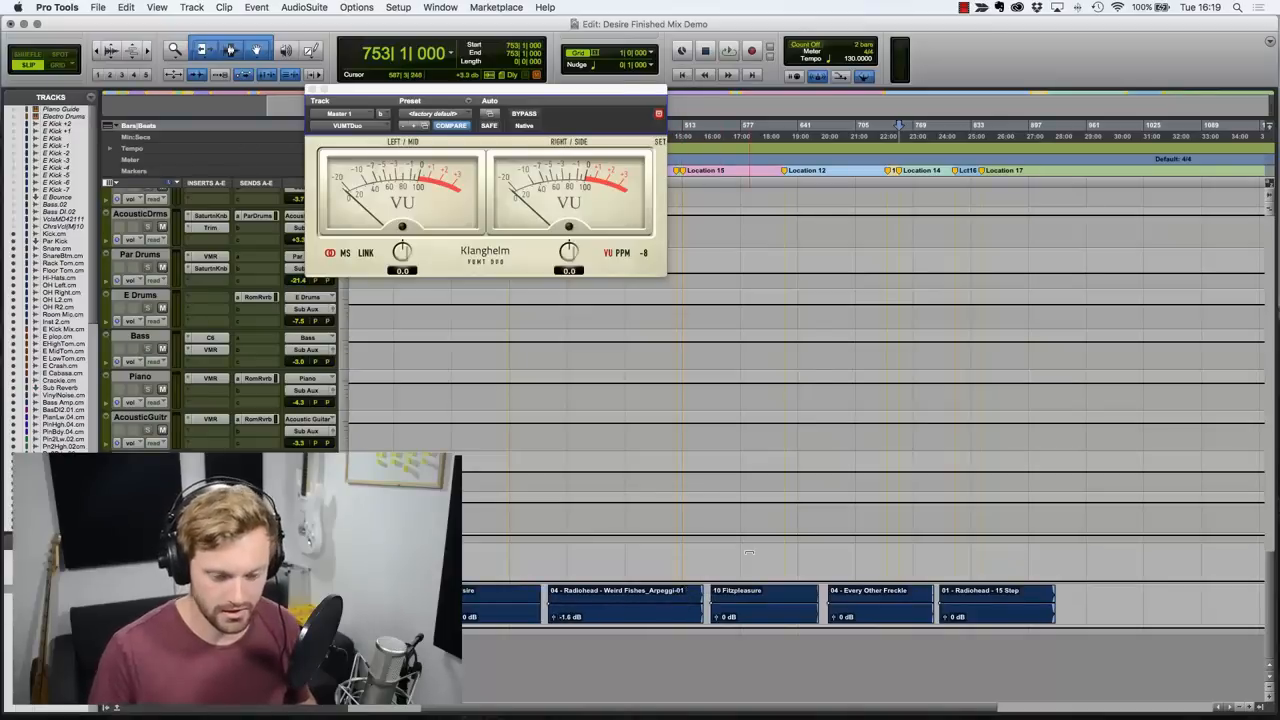
# Play the reference songs from memory locations 11 and 14 to compare their levels on the VU meter.
pyautogui.press('space')
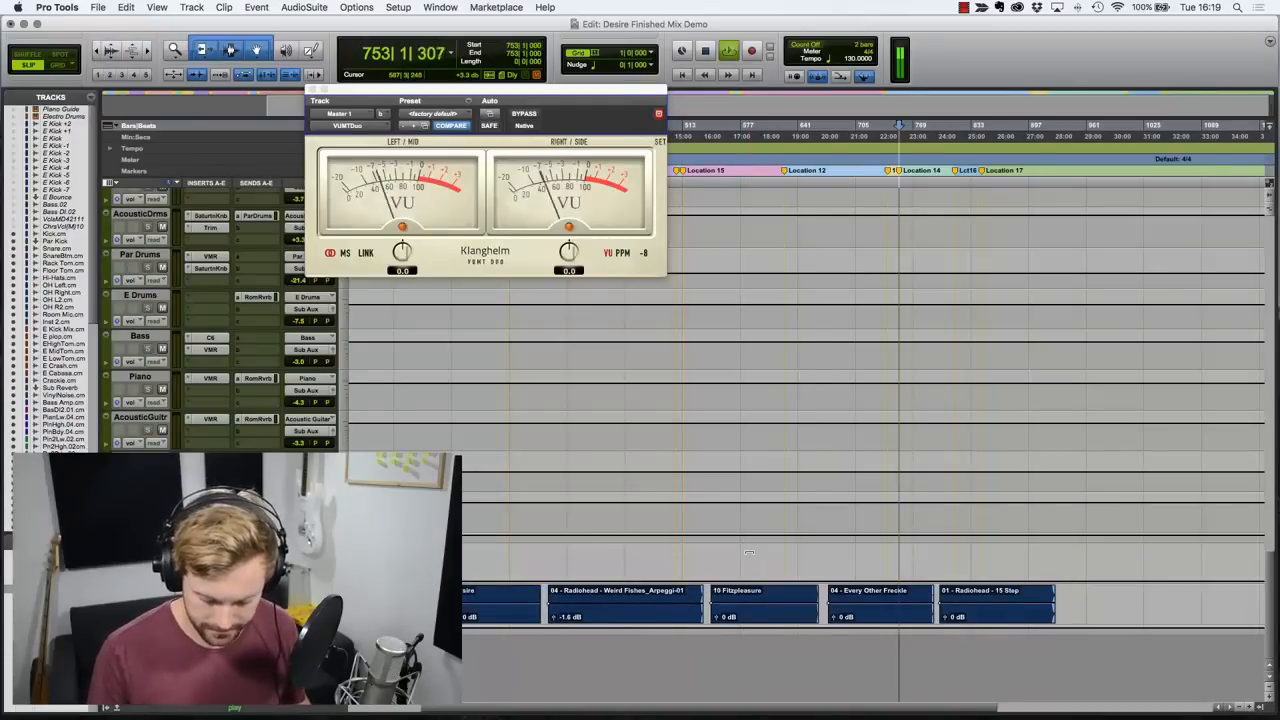
pyautogui.press('KP_Decimal')
pyautogui.press('KP_1')
pyautogui.press('KP_1')
pyautogui.press('KP_Decimal')
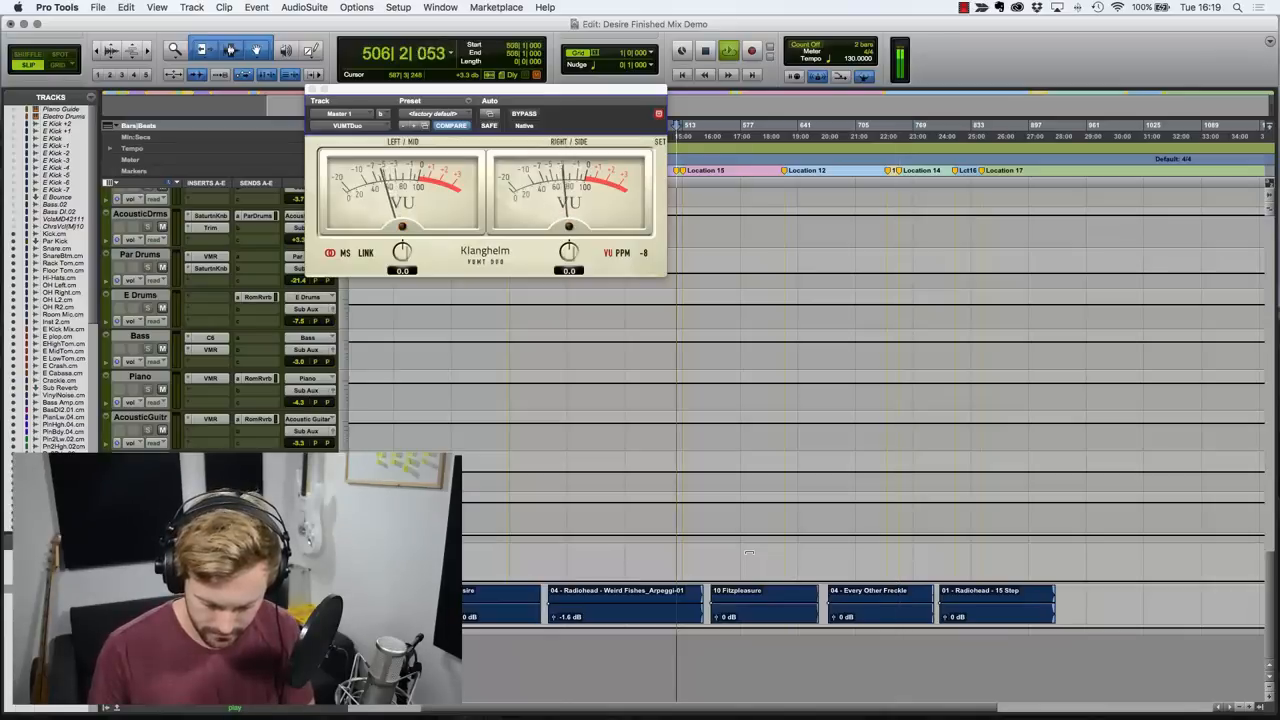
pyautogui.press('KP_Decimal')
pyautogui.press('KP_1')
pyautogui.press('KP_1')
pyautogui.press('KP_Decimal')
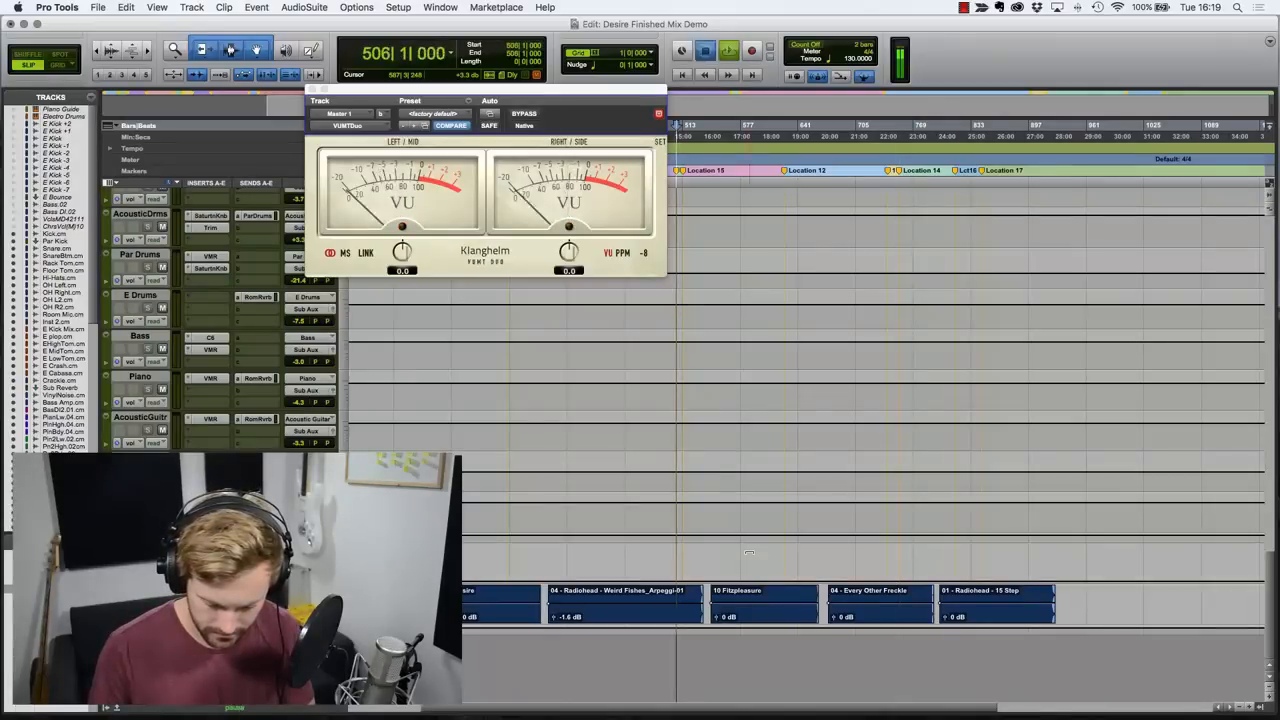
pyautogui.press('KP_Decimal')
pyautogui.press('KP_1')
pyautogui.press('KP_4')
pyautogui.press('KP_Decimal')
pyautogui.press('space')
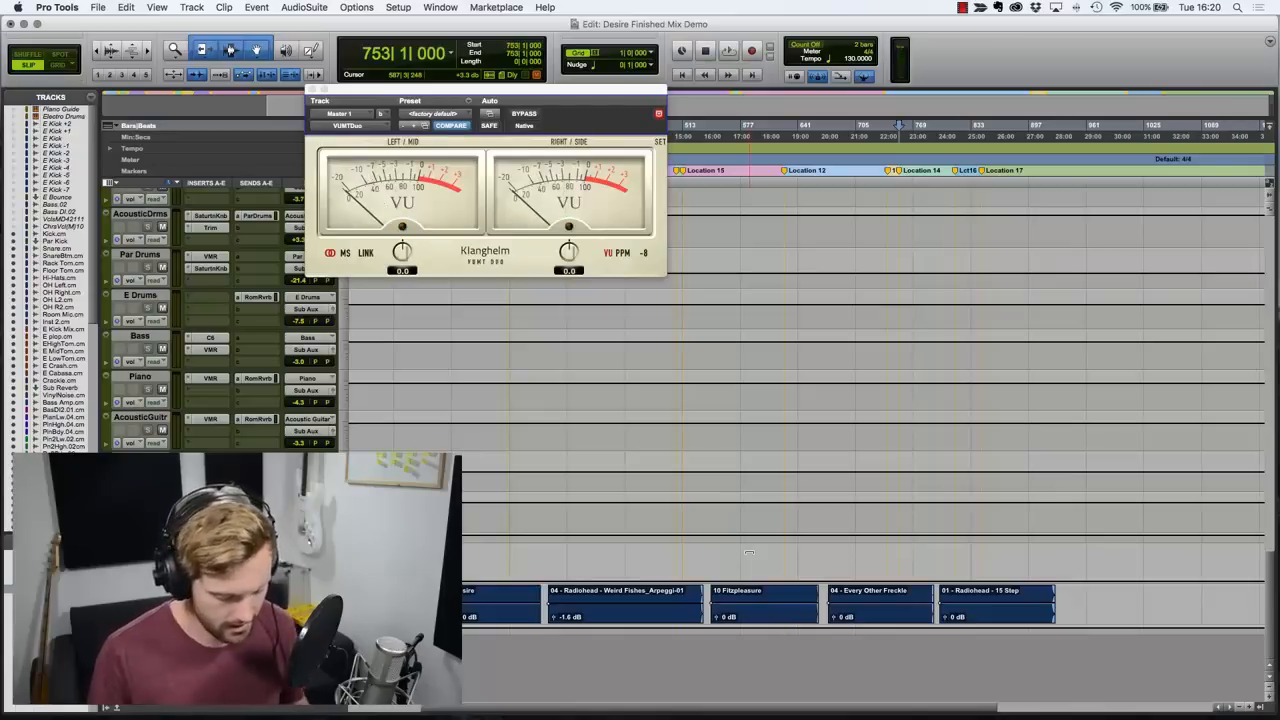
# Play the mix from memory location 1, check its level on the VU meter in the Mix window, and close the meter.
pyautogui.press('KP_Decimal')
pyautogui.press('KP_1')
pyautogui.press('KP_Decimal')
pyautogui.press('space')
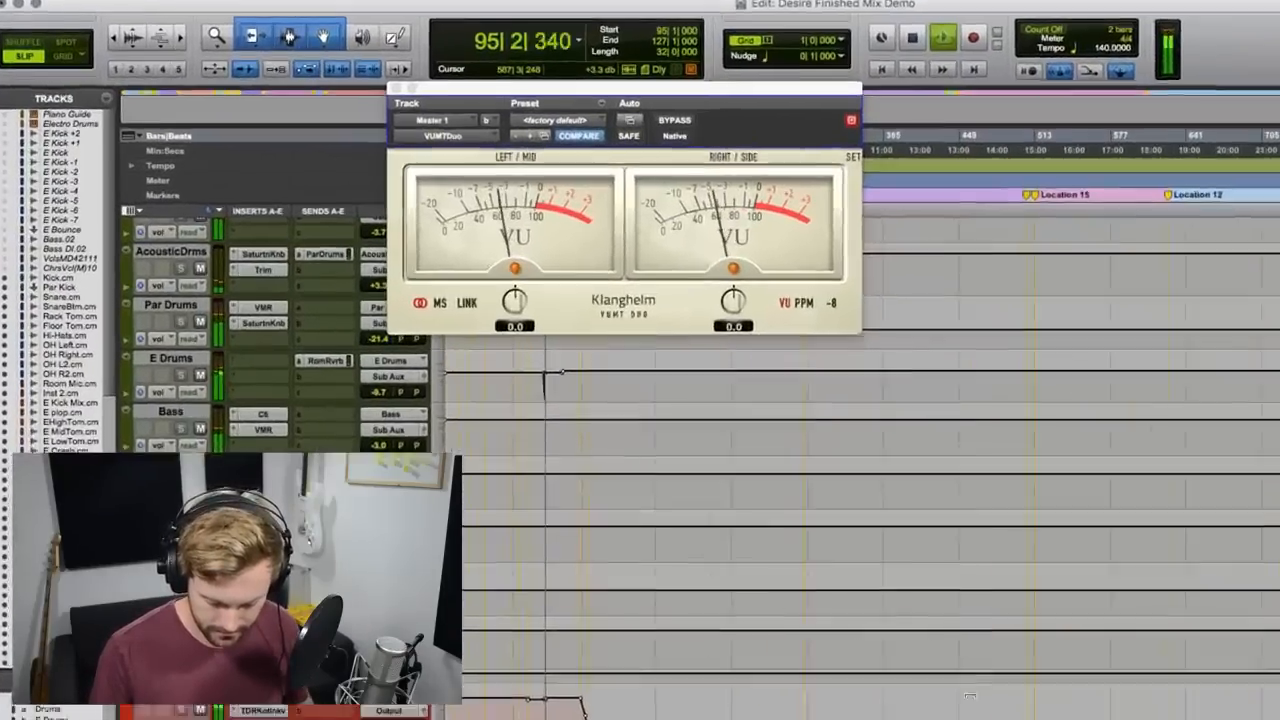
pyautogui.press('super+equal')
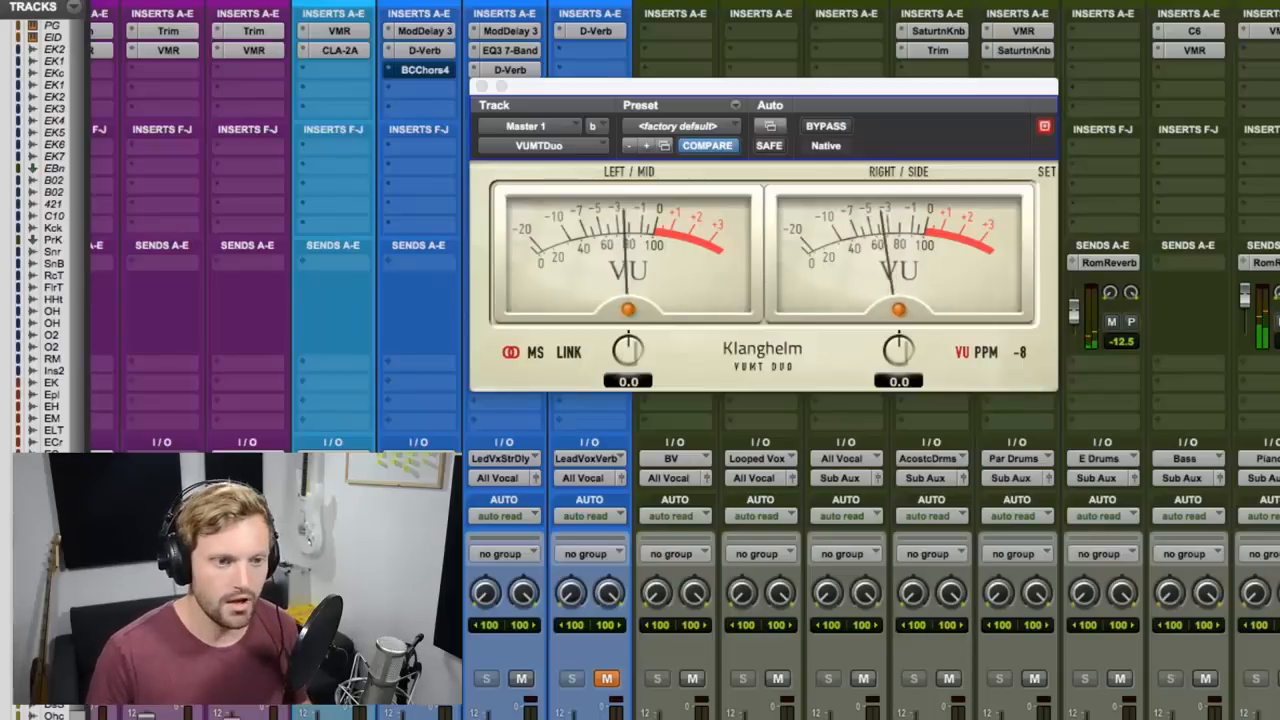
pyautogui.press('space')
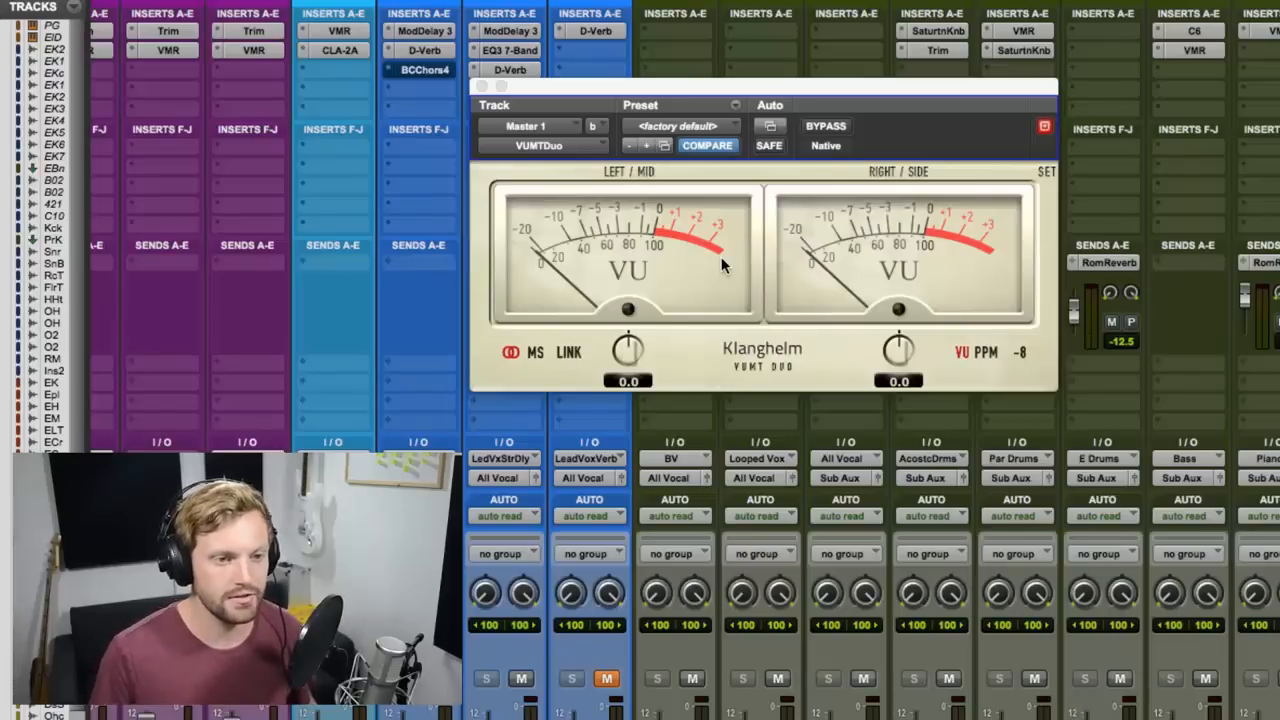
pyautogui.press('space')
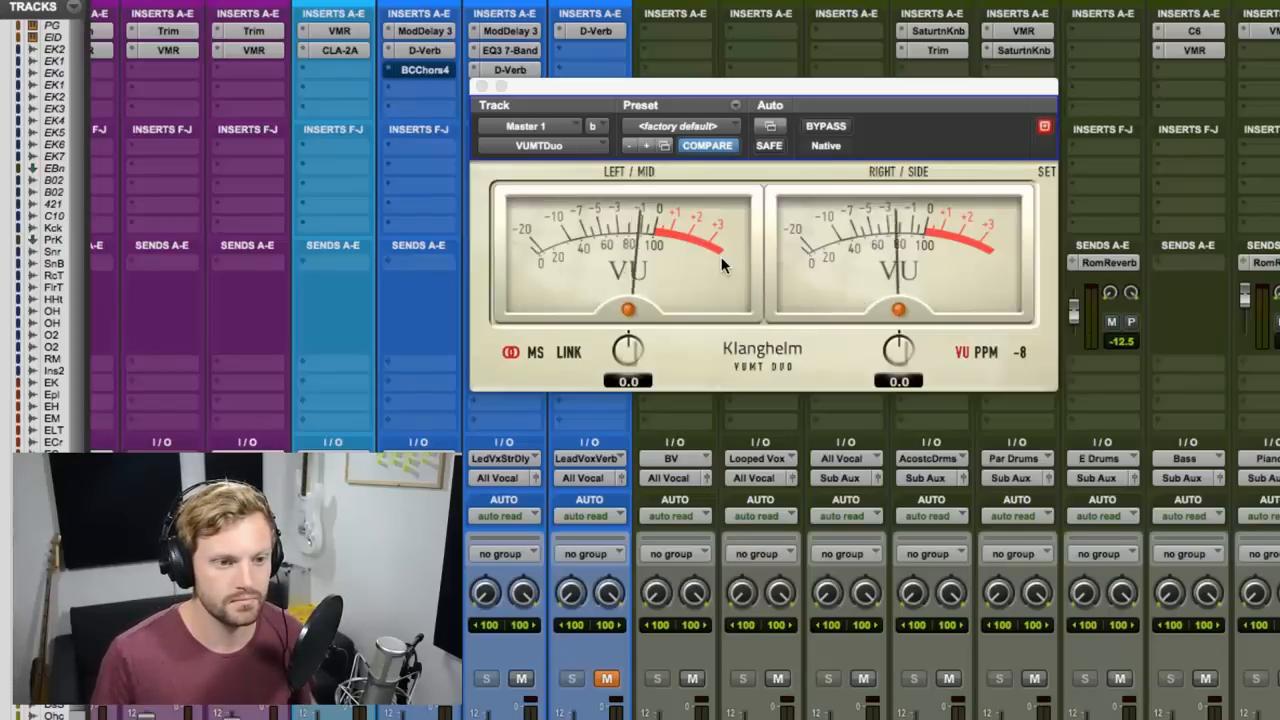
pyautogui.press('space')
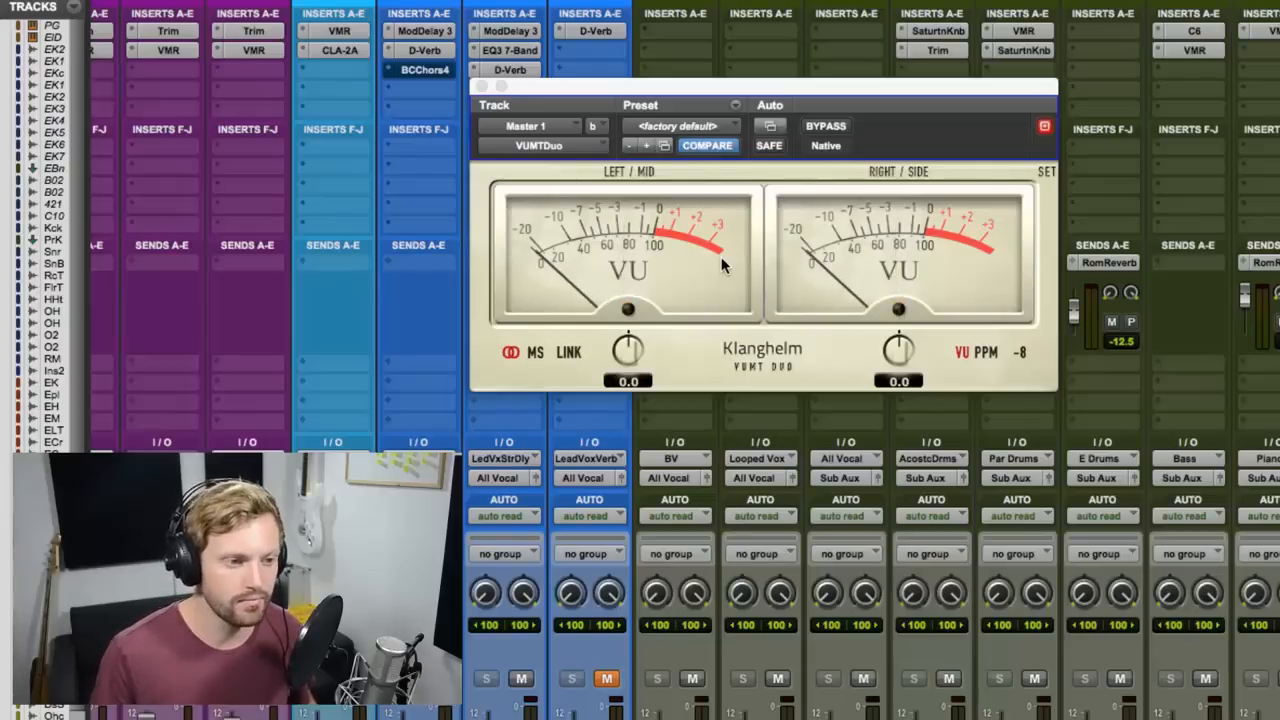
pyautogui.press('space')
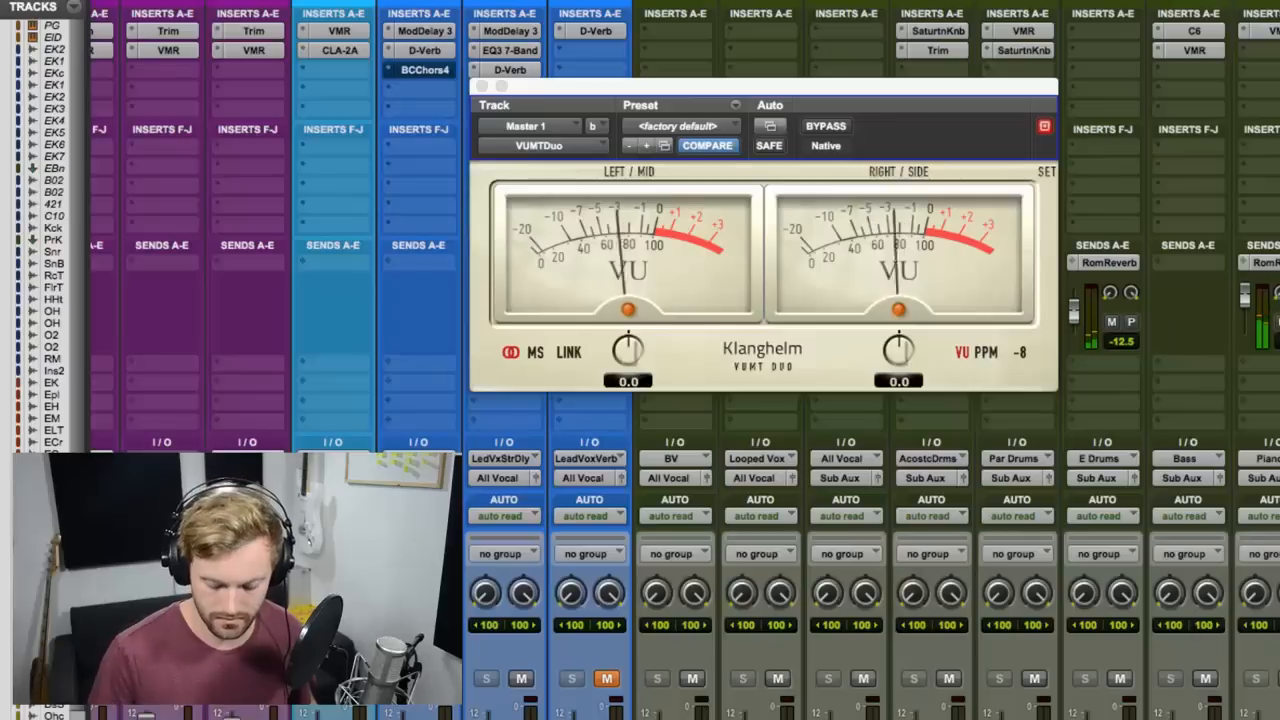
pyautogui.press('space')
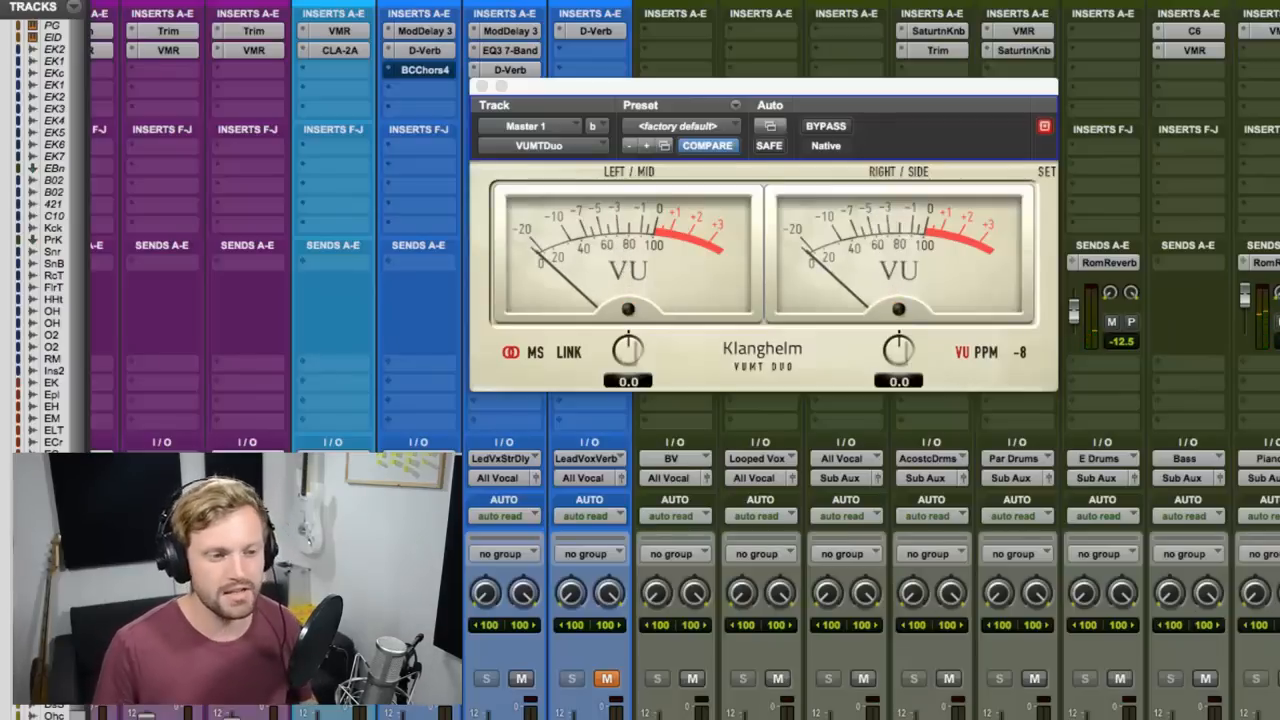
pyautogui.click(481, 88)
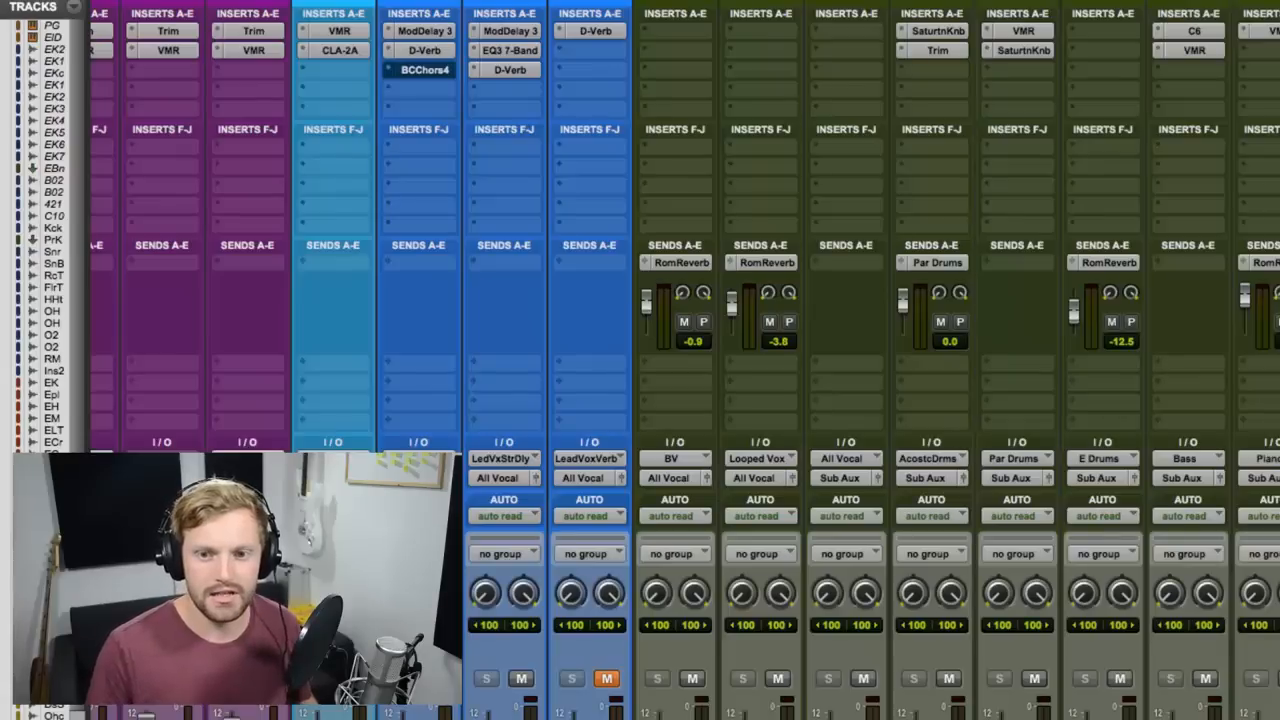
# Review the low-pass EQ3 7-Band insert on Master 1, close it, and look across the mixer's track levels.
pyautogui.click(1279, 31)
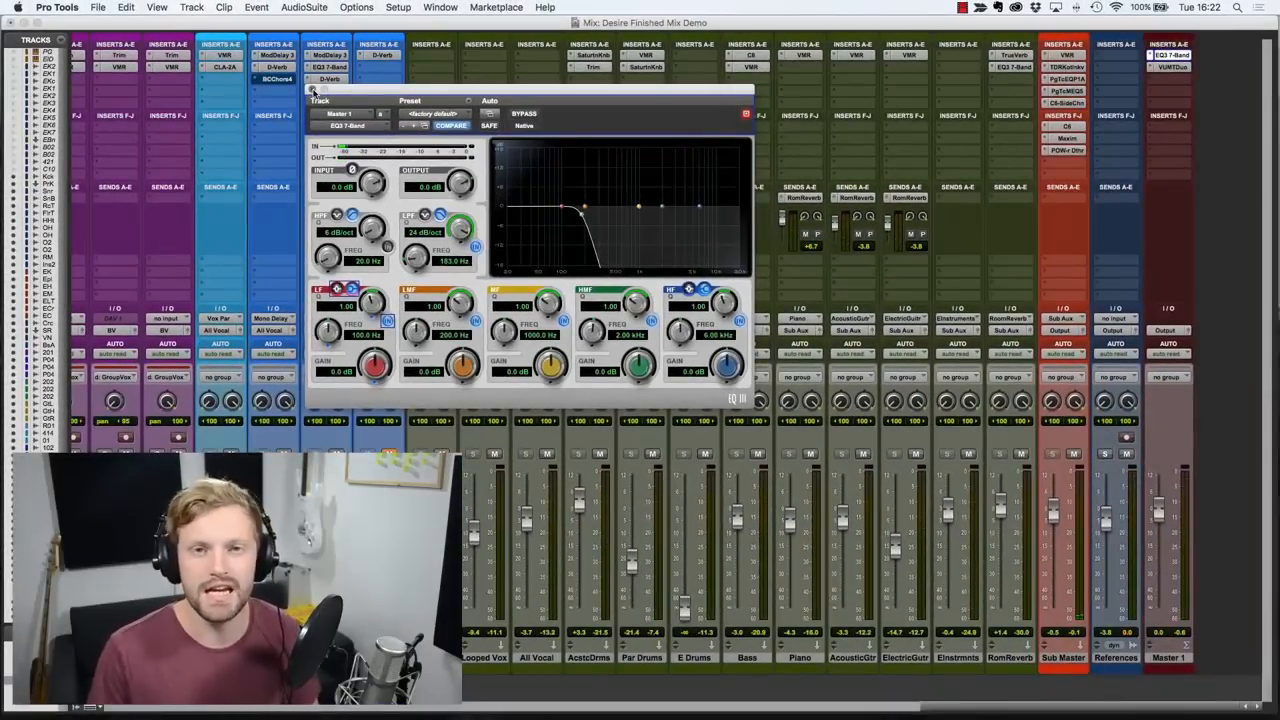
pyautogui.click(312, 90)
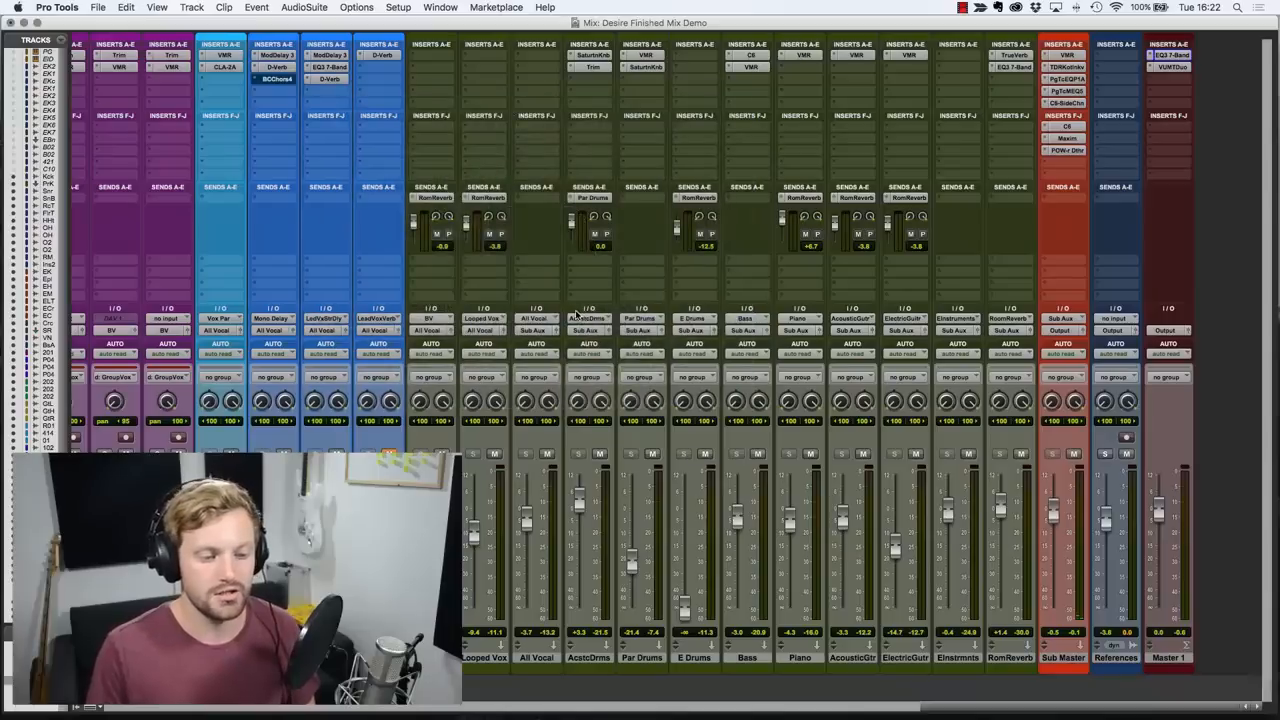
pyautogui.hscroll(-15, 570, 320)
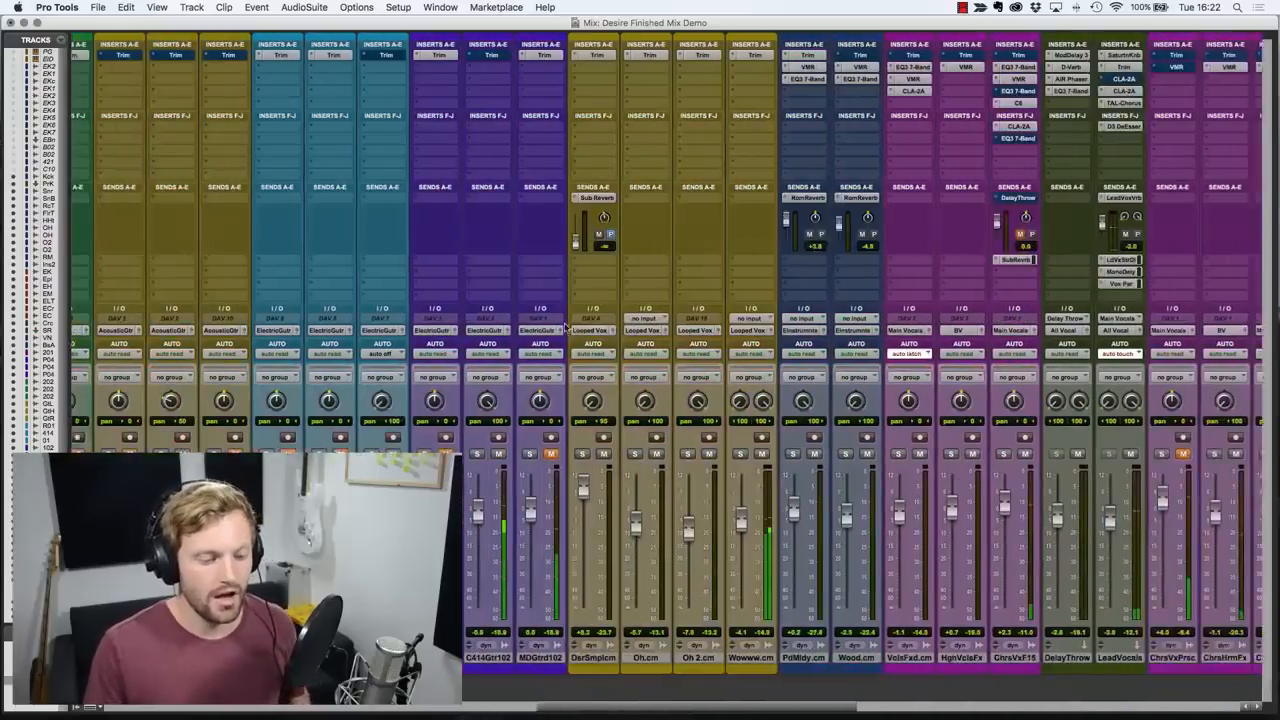
pyautogui.hscroll(-20, 566, 326)
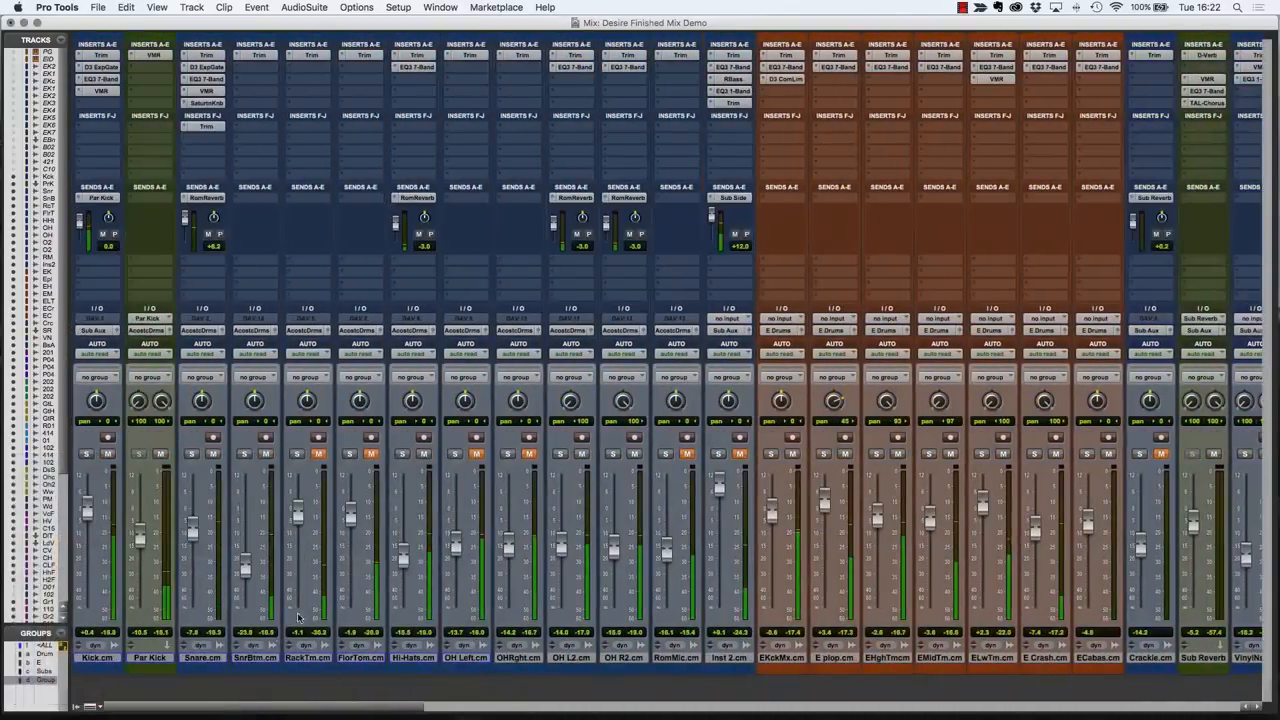
pyautogui.moveTo(342, 708); pyautogui.dragTo(1200, 706)
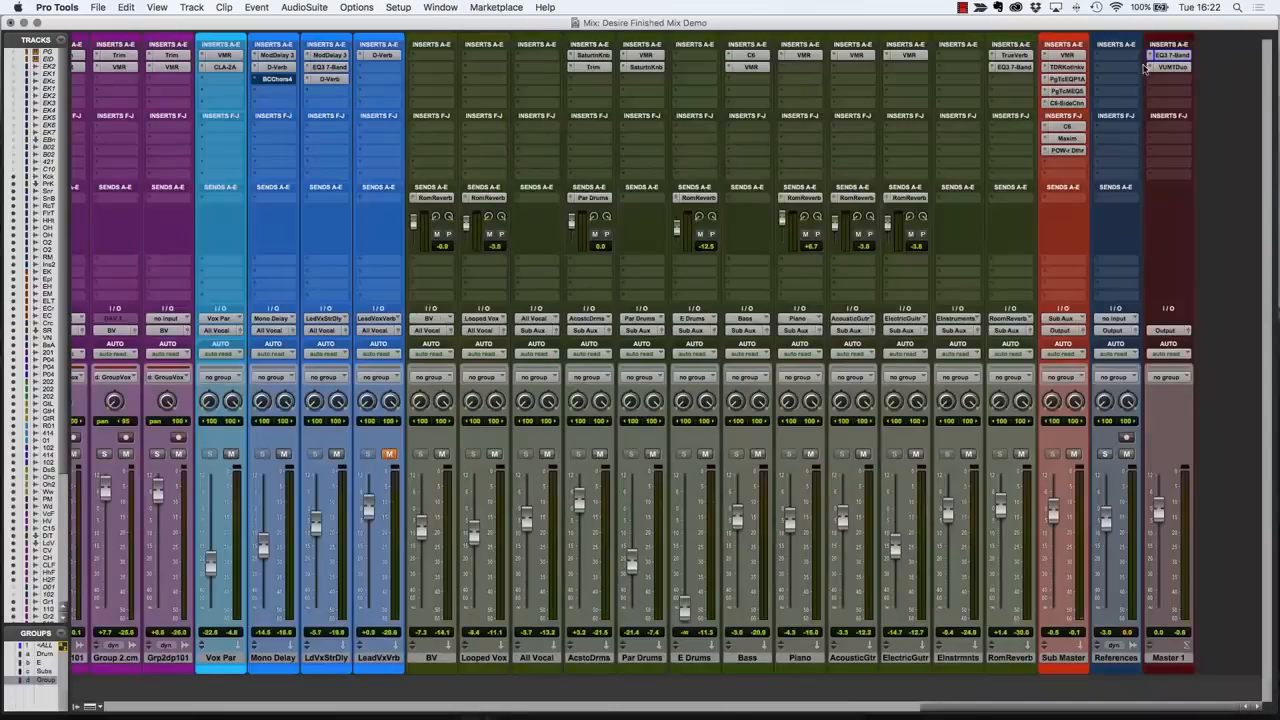
# Solo the Kick.cm and EKckMx.cm tracks and lower both faders by about 3 dB.
pyautogui.moveTo(937, 711); pyautogui.dragTo(121, 709)
pyautogui.click(86, 454)
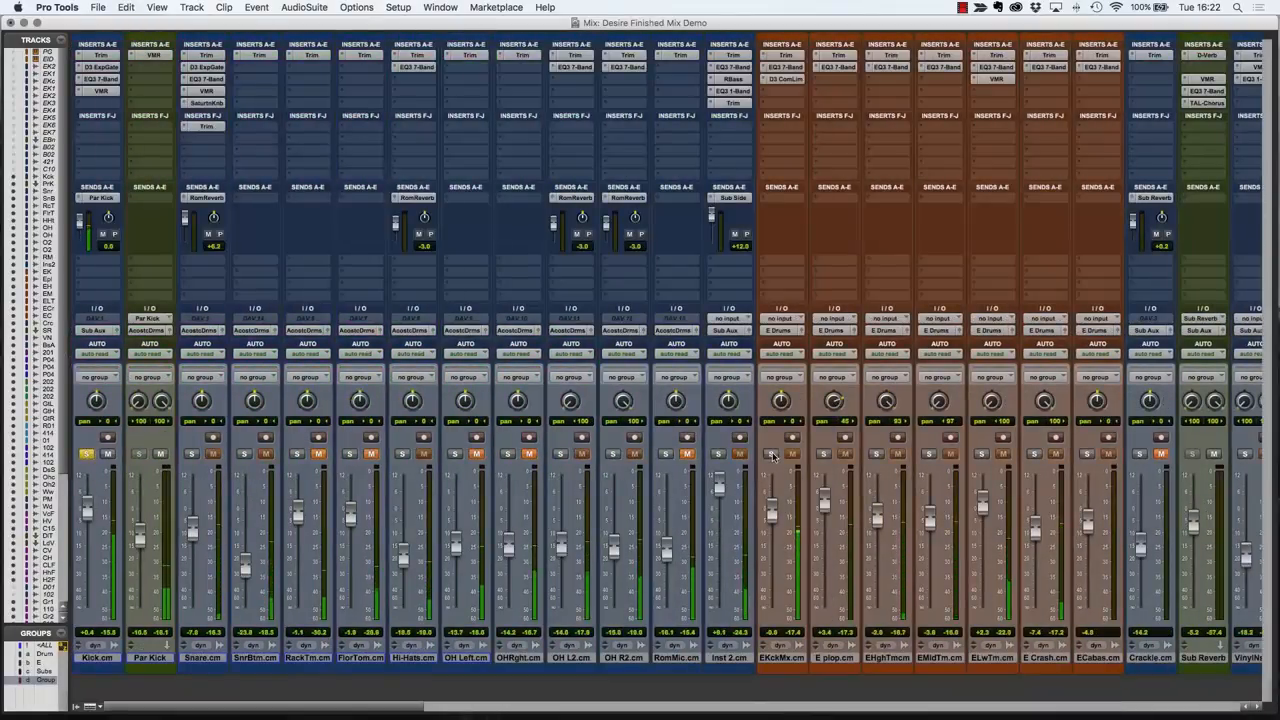
pyautogui.click(772, 455)
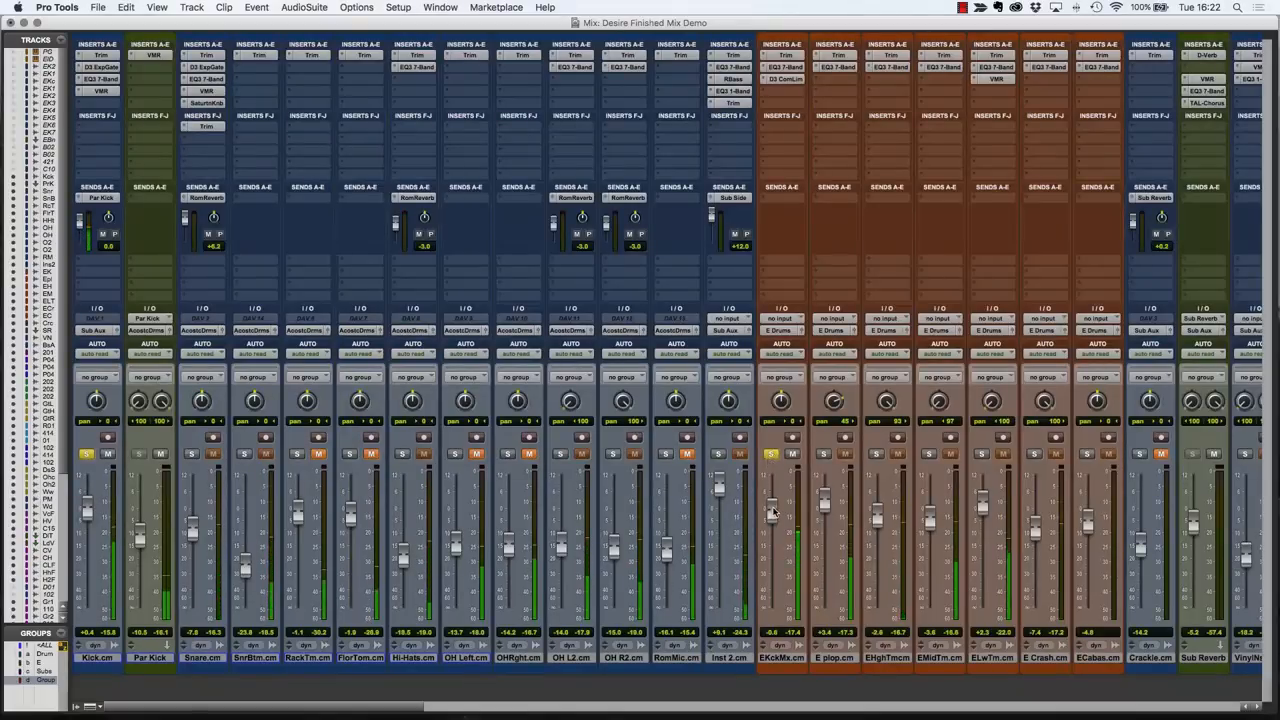
pyautogui.moveTo(772, 510); pyautogui.dragTo(772, 518)
pyautogui.moveTo(88, 506); pyautogui.dragTo(88, 514)
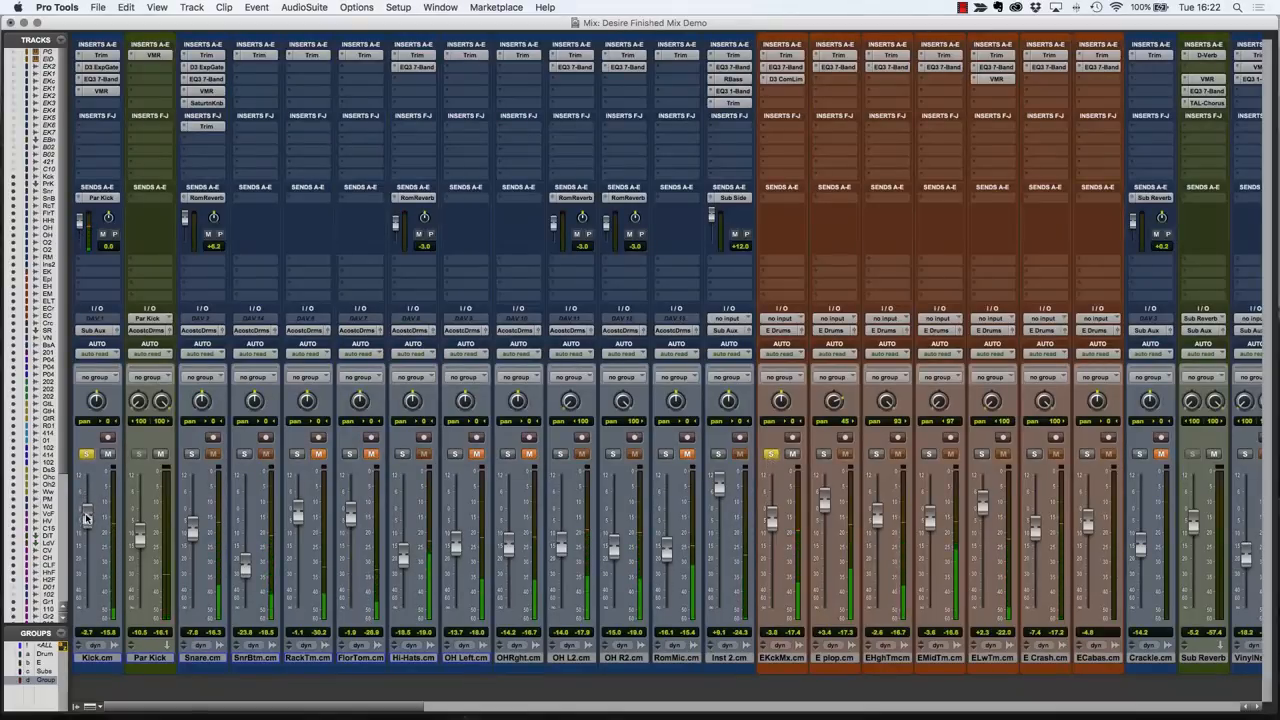
# Unsolo the kick tracks and set the faders to -3.0 dB on Kick.cm and -8.6 dB on EKckMx.cm.
pyautogui.keyDown('alt'); pyautogui.click(86, 455); pyautogui.keyUp('alt')
pyautogui.moveTo(87, 516); pyautogui.dragTo(87, 518)
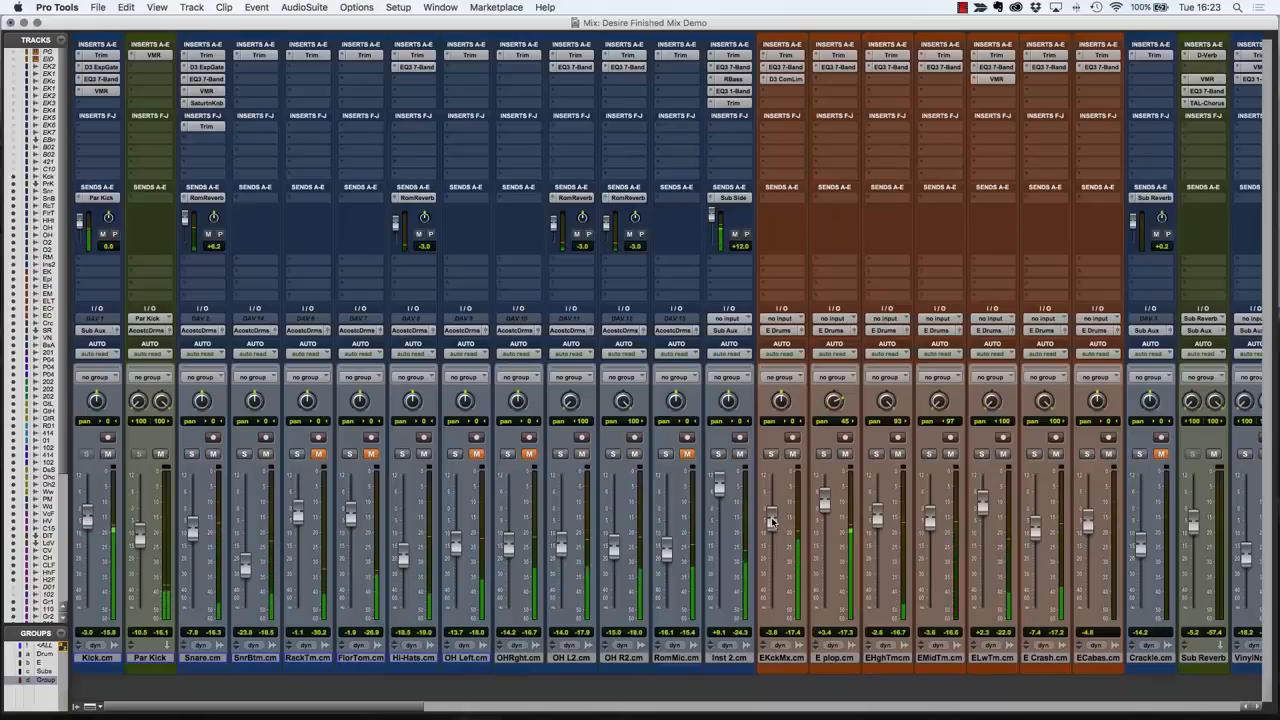
pyautogui.moveTo(771, 521); pyautogui.dragTo(771, 533)
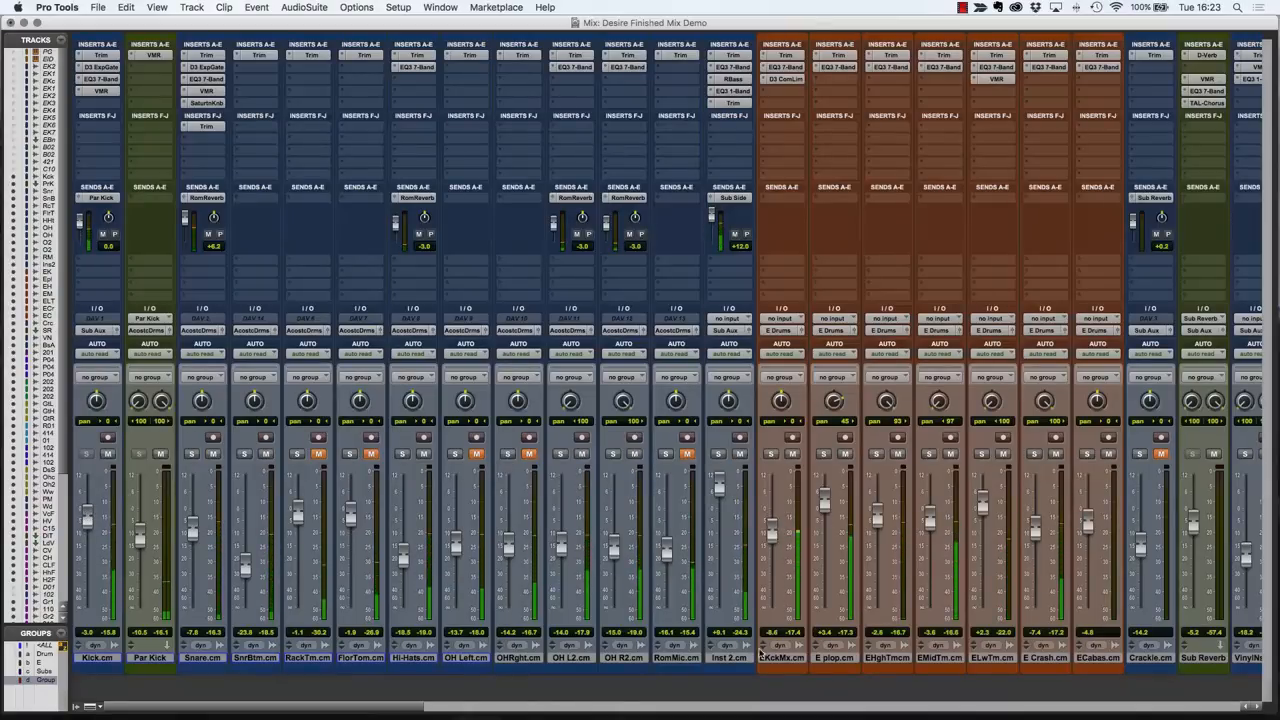
# Lower the Bass bus fader slightly and return to the drum tracks in the mixer.
pyautogui.click(1118, 708)
pyautogui.moveTo(1118, 711); pyautogui.dragTo(1158, 708)
pyautogui.moveTo(812, 518); pyautogui.dragTo(813, 527)
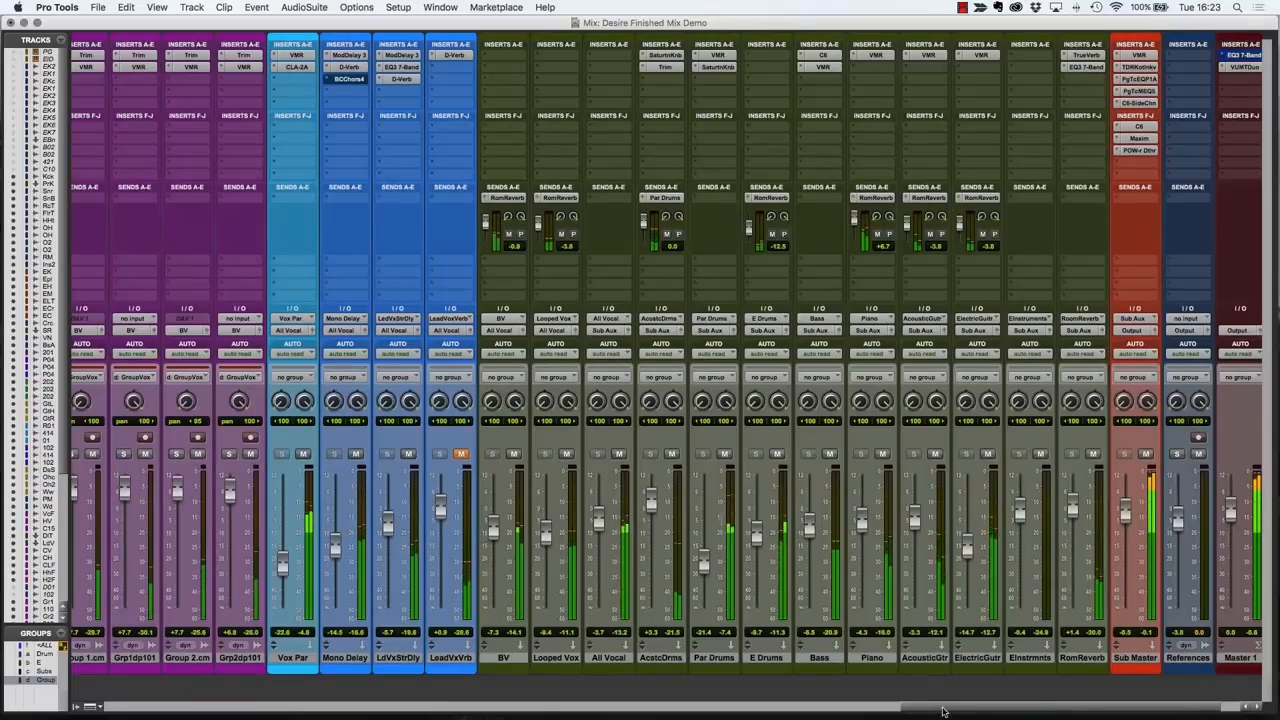
pyautogui.moveTo(913, 707); pyautogui.dragTo(133, 707)
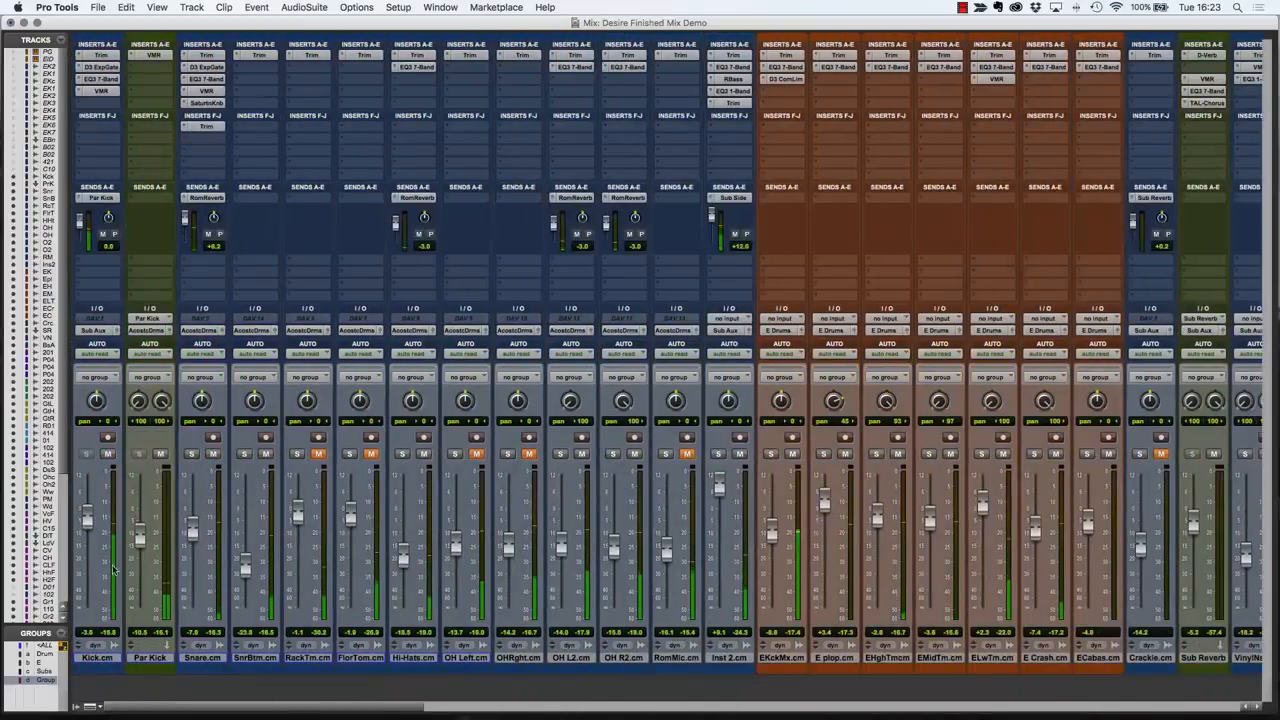
# Lower the EKckMx.cm fader to -10.7 dB and check the track briefly in solo.
pyautogui.moveTo(776, 543); pyautogui.dragTo(776, 547)
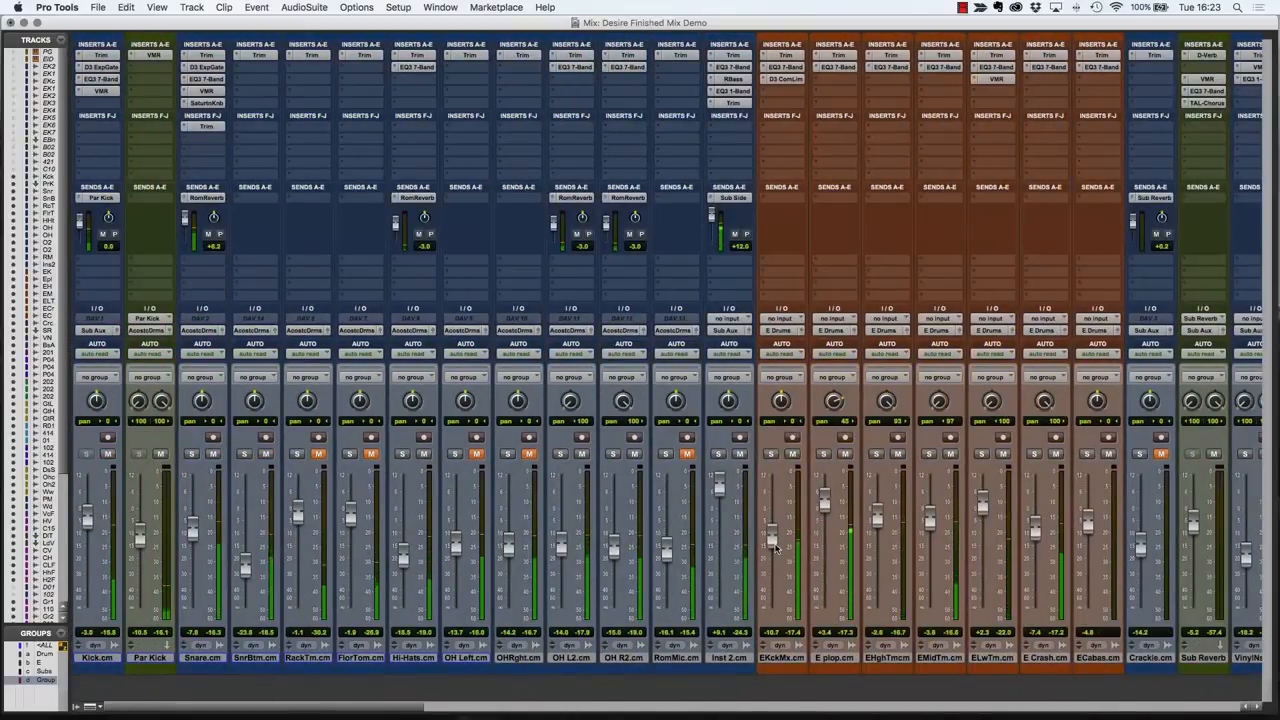
pyautogui.click(770, 455)
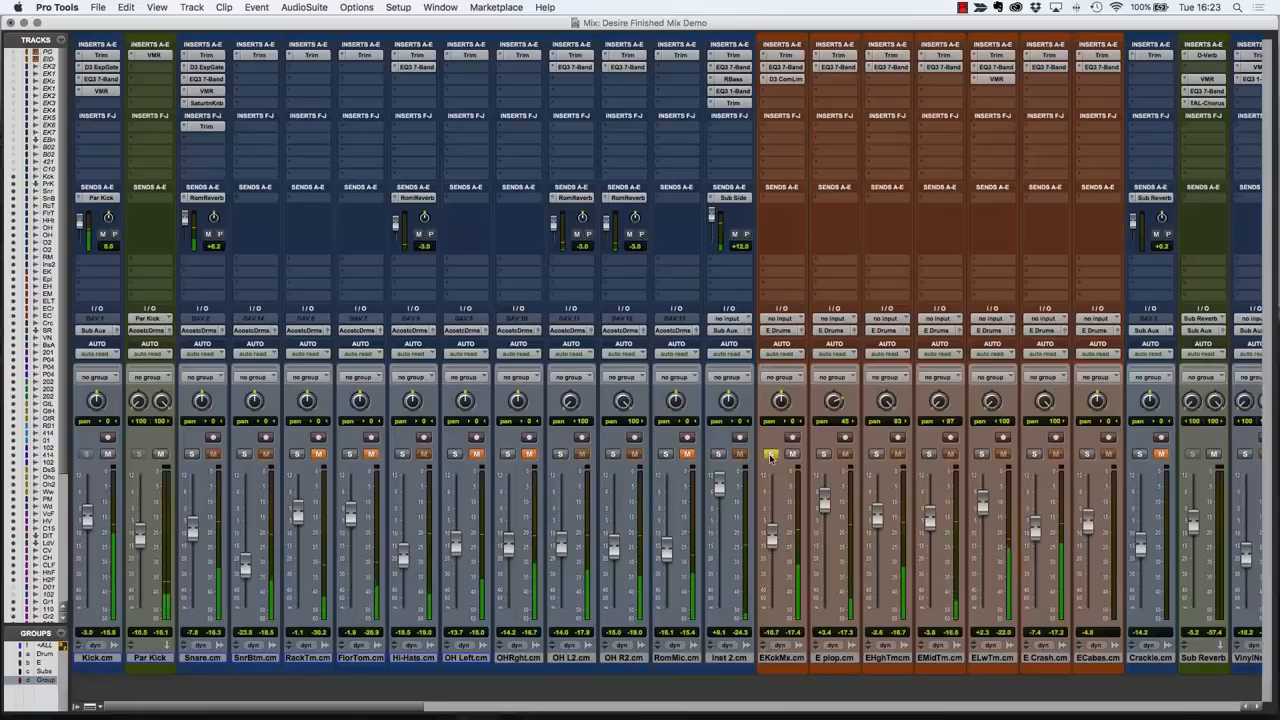
pyautogui.click(770, 455)
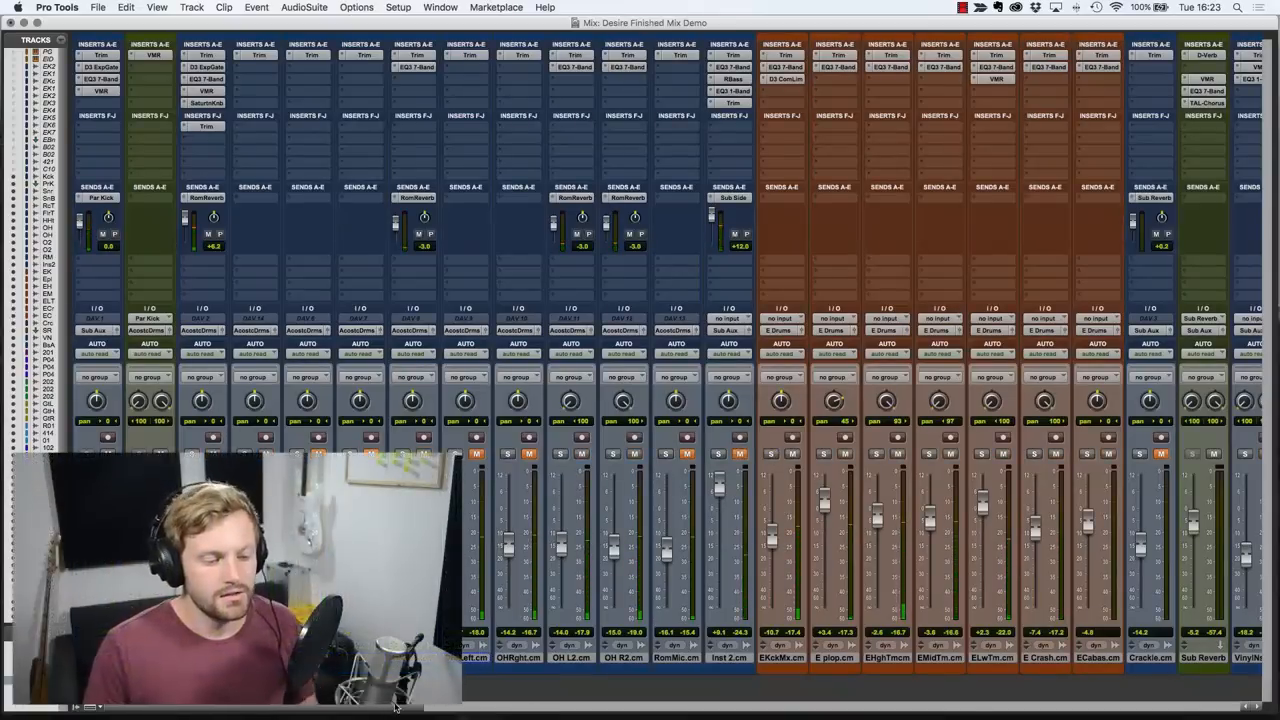
# Go to the master section of the mixer and open the VUMTDuo meter insert on Master 1.
pyautogui.moveTo(392, 710); pyautogui.dragTo(1093, 712)
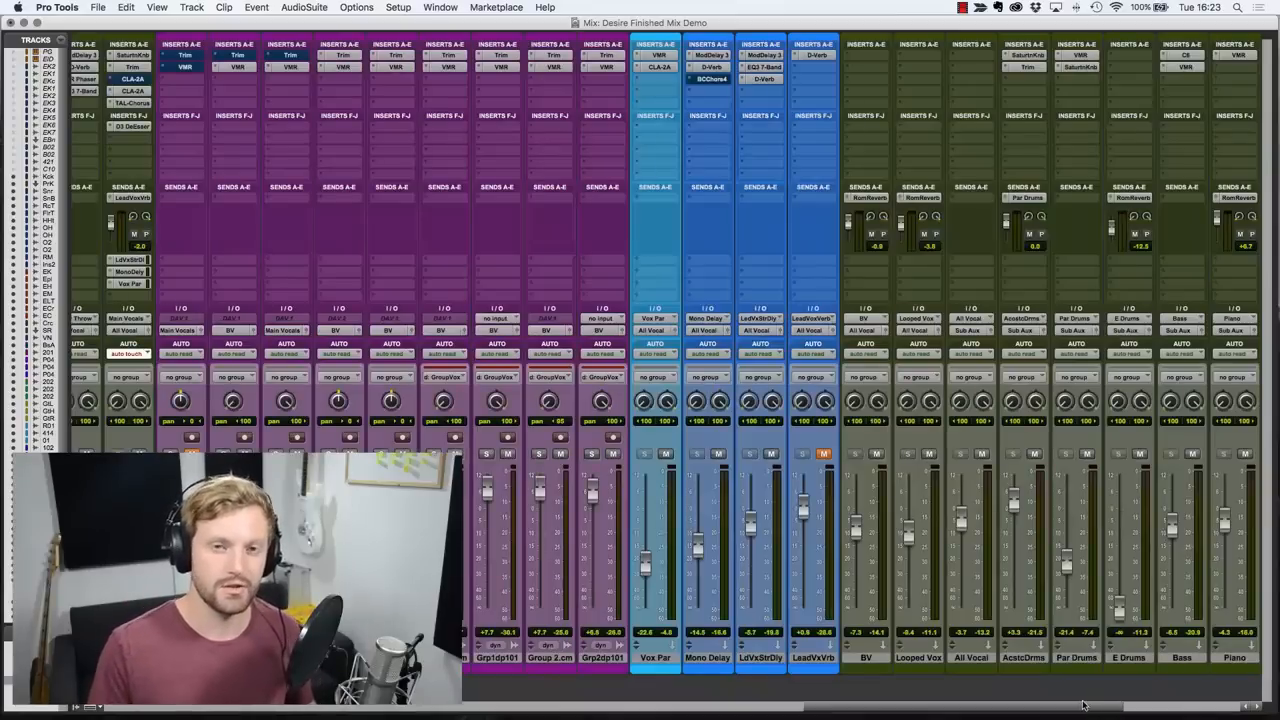
pyautogui.moveTo(1076, 710); pyautogui.dragTo(1193, 702)
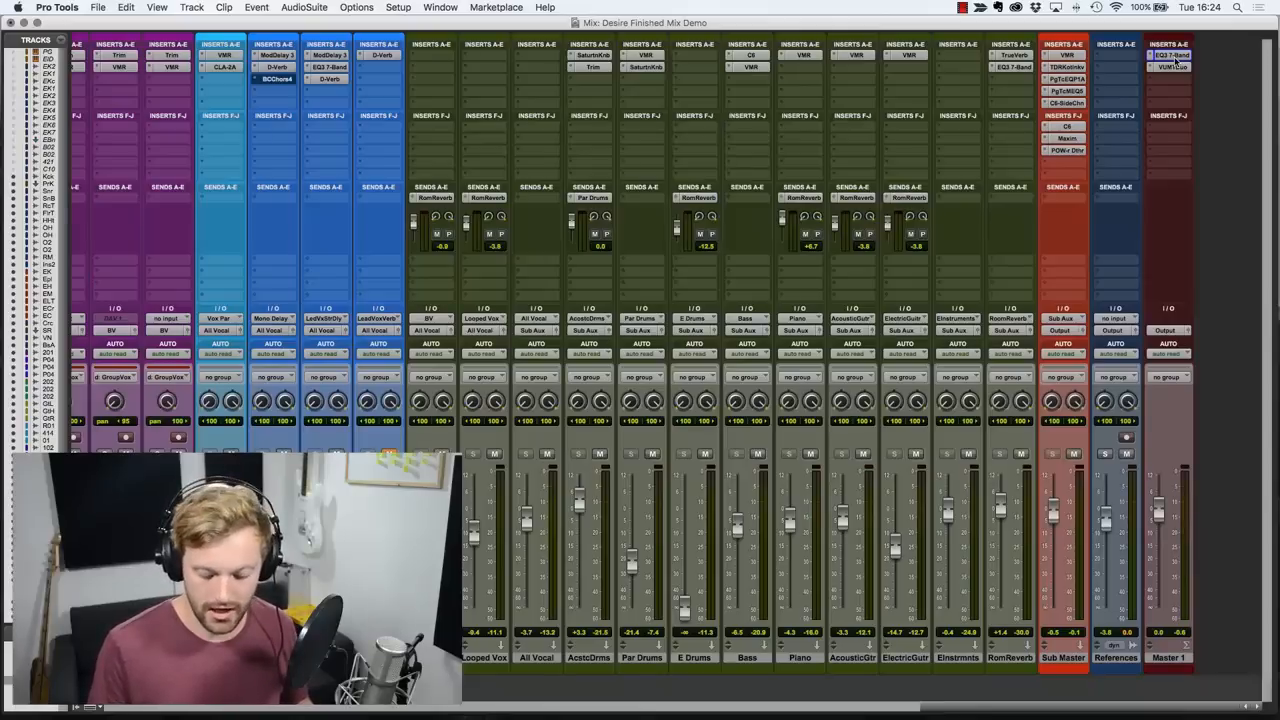
pyautogui.press('space')
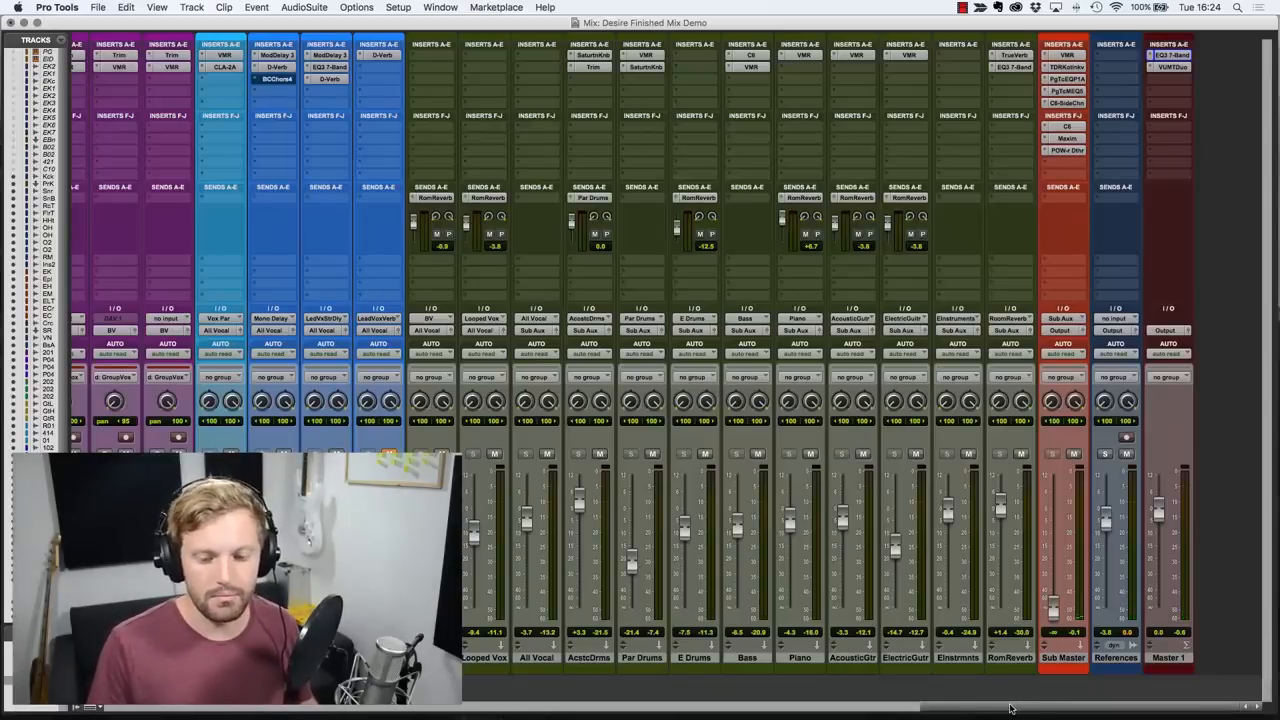
pyautogui.click(1172, 67)
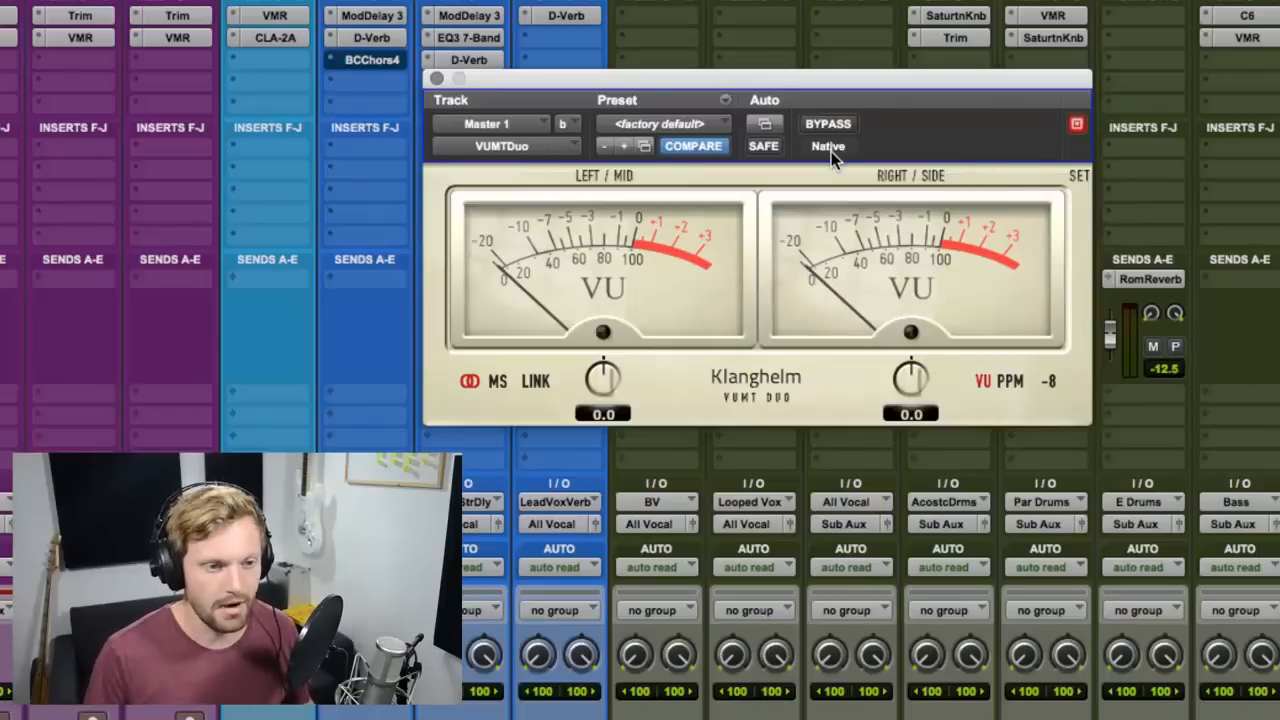
# Play short passages of the session and compare their levels on the VUMTDuo meters.
pyautogui.press('space')
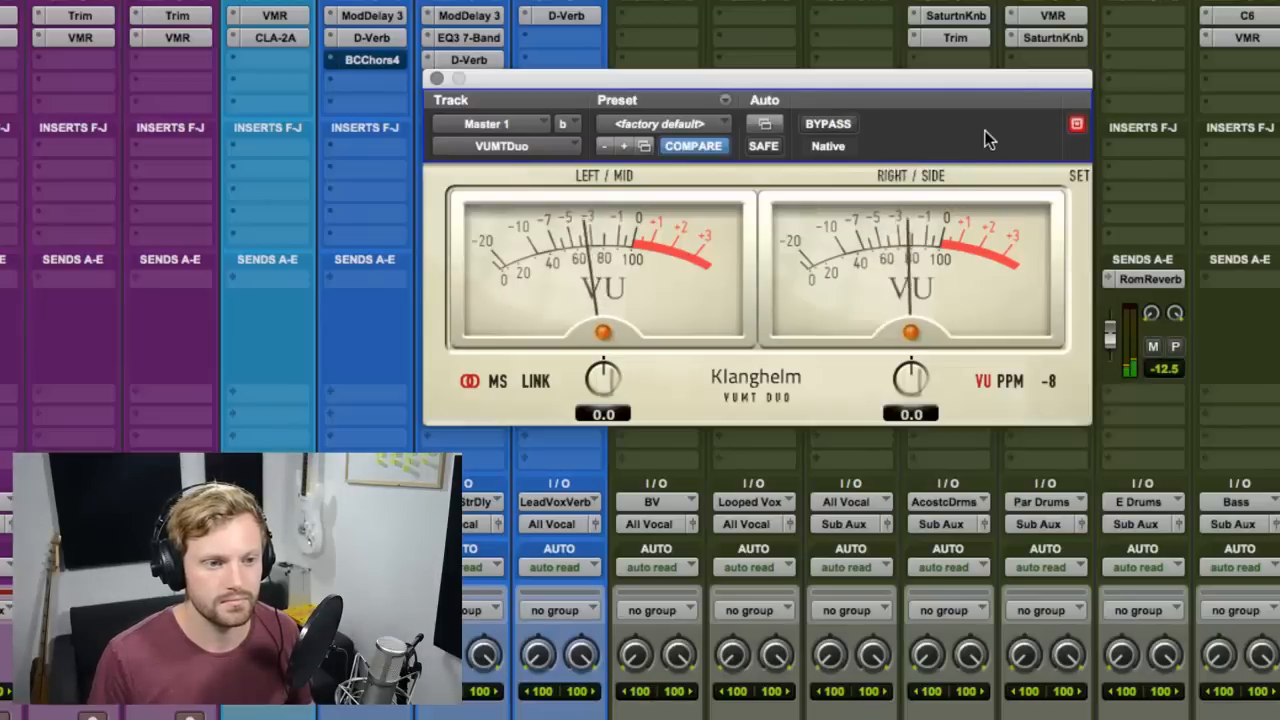
pyautogui.press('space')
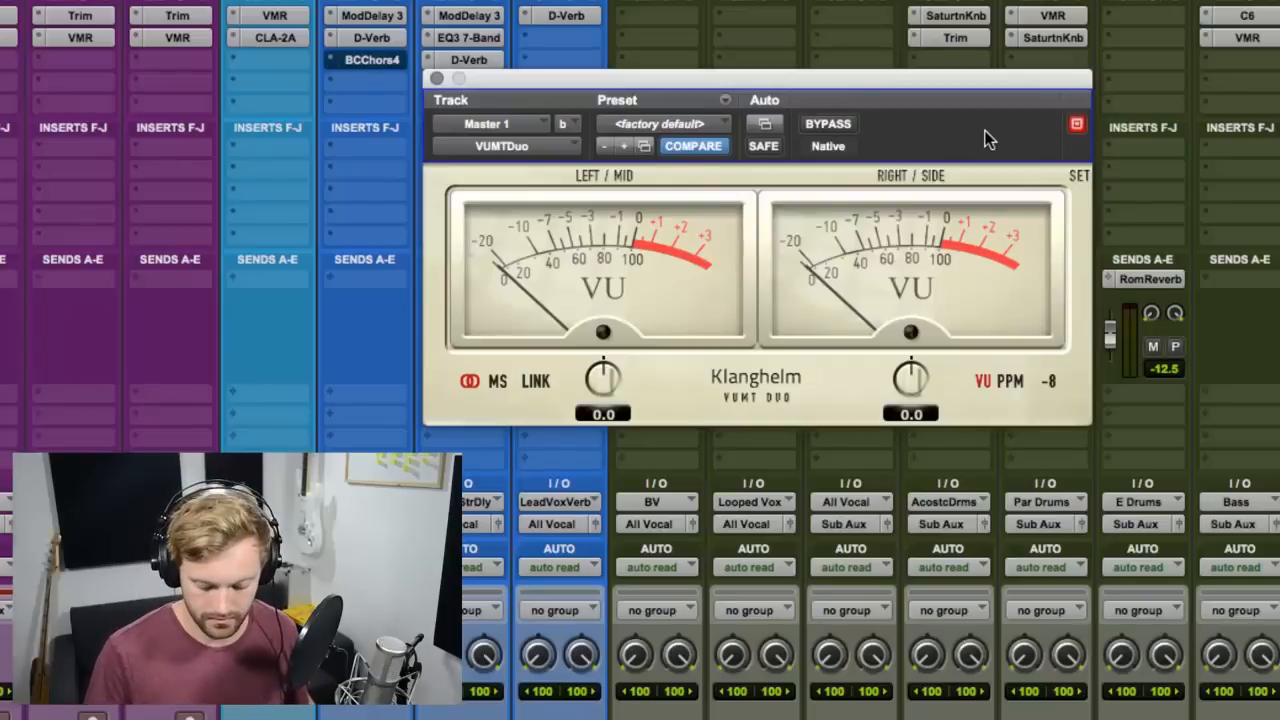
pyautogui.press('space')
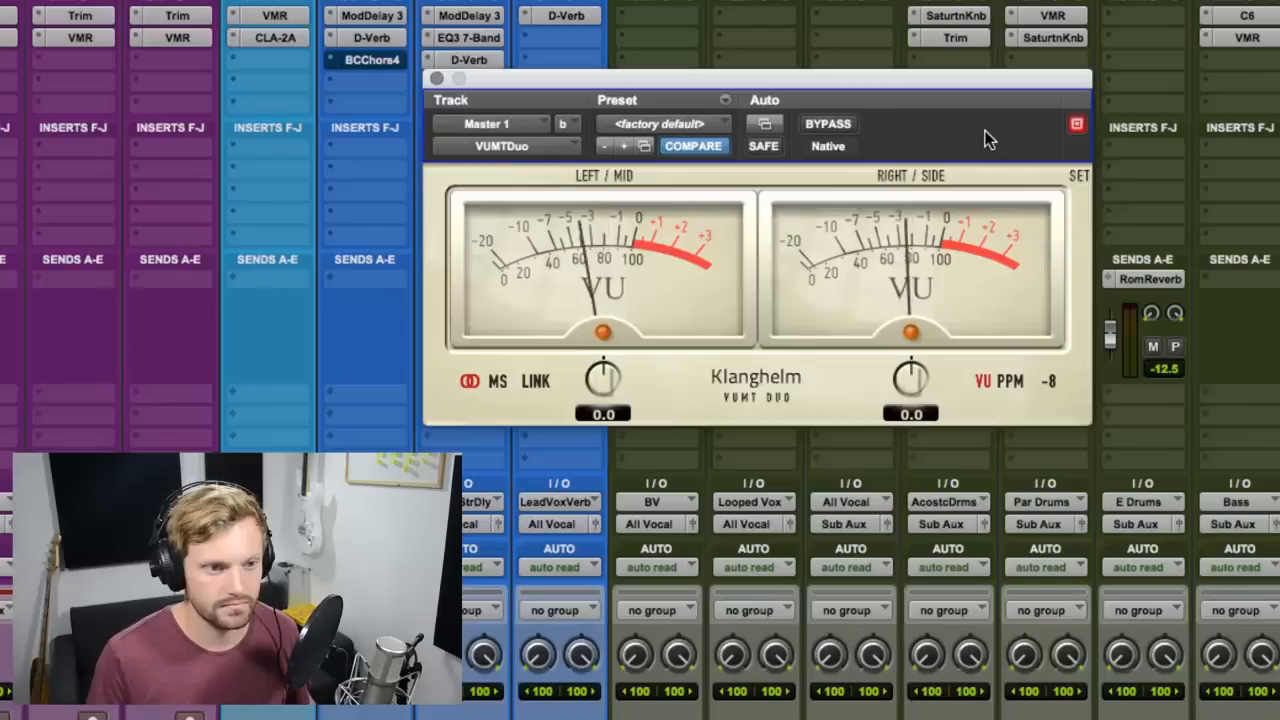
pyautogui.press('space')
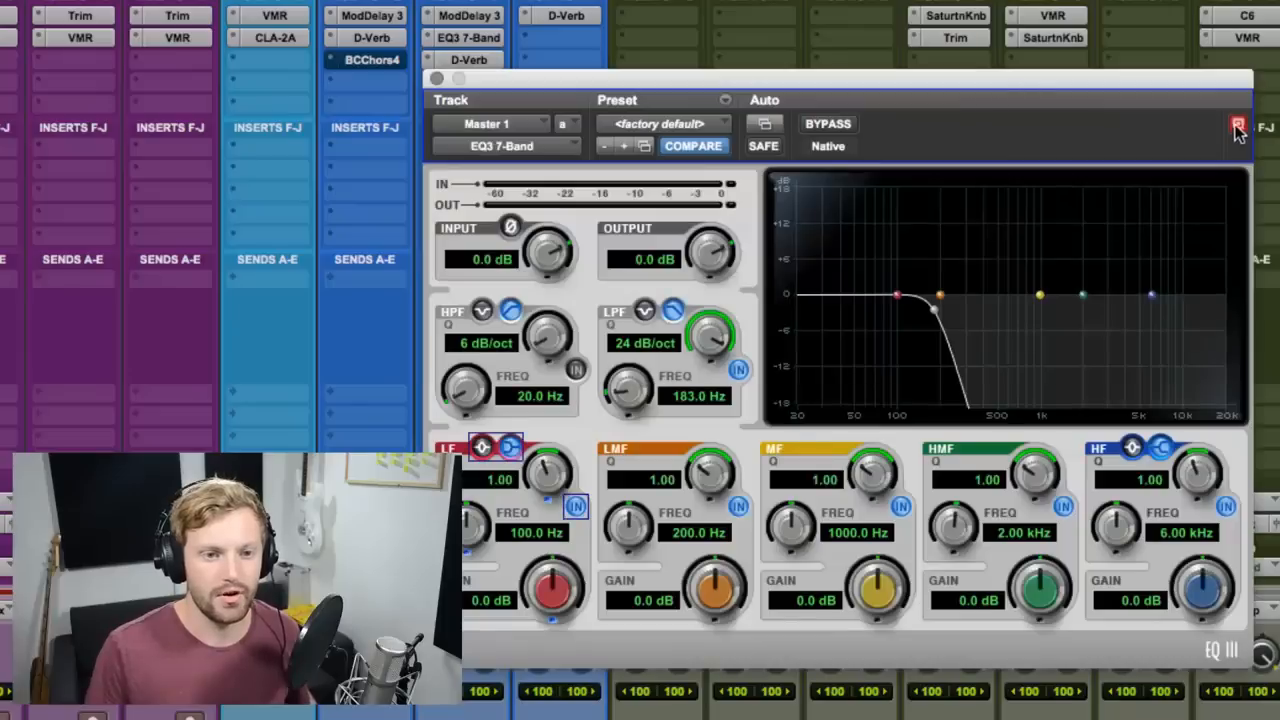
# Show the EQ3 7-Band and VUMTDuo windows of Master 1 side by side.
pyautogui.click(1238, 124)
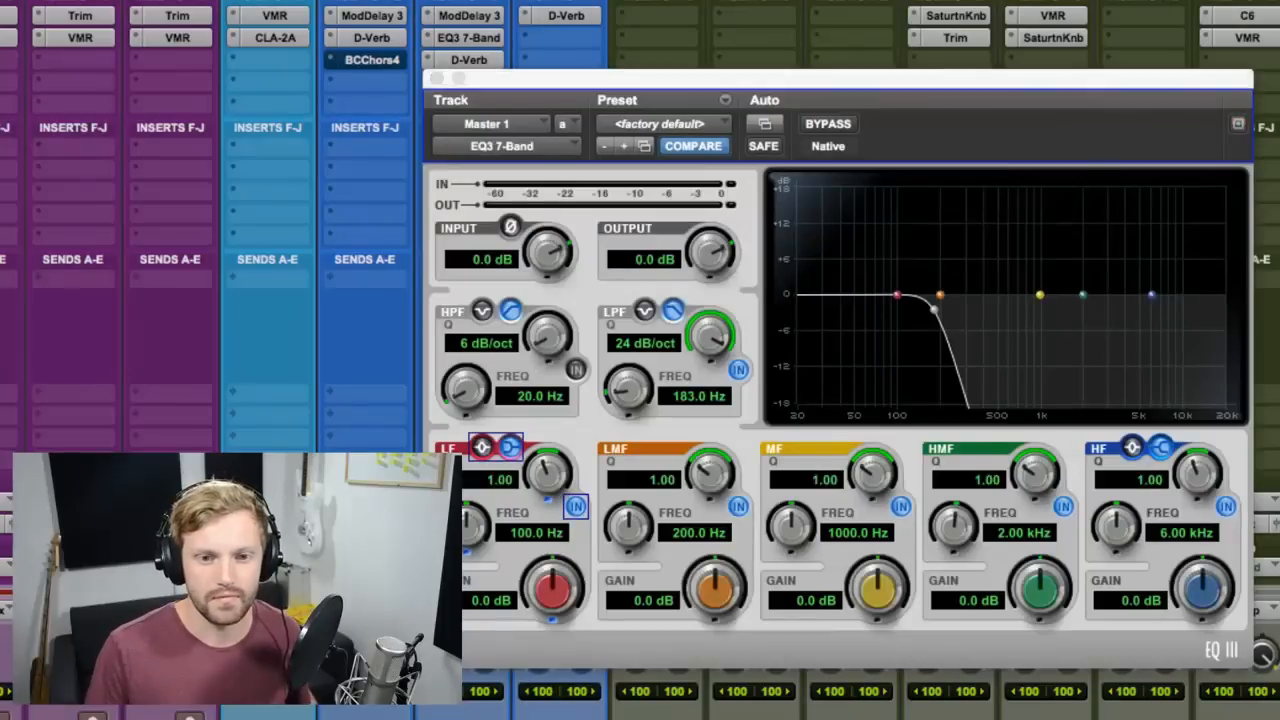
pyautogui.click(1279, 38)
pyautogui.moveTo(992, 82); pyautogui.dragTo(1279, 154)
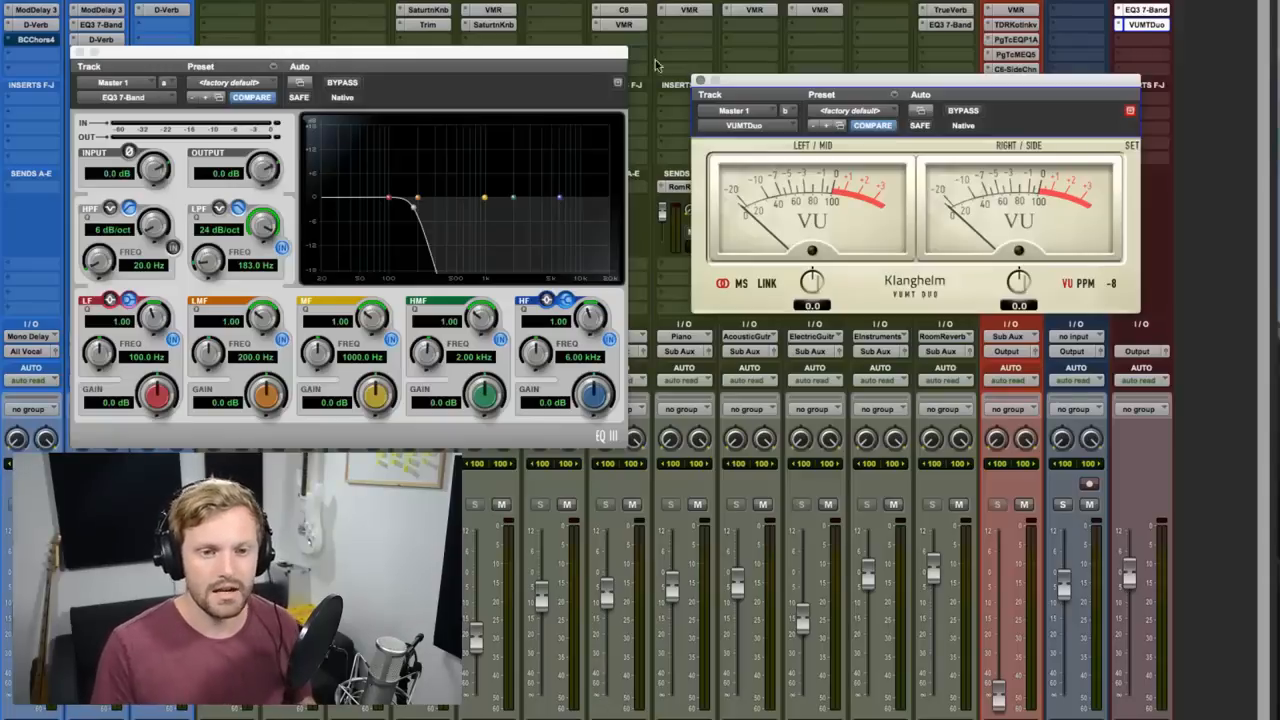
# Bypass the EQ3 7-Band on Master 1 and play the reference track to read its full-range level on the VU meters.
pyautogui.keyDown('super'); pyautogui.click(1132, 10); pyautogui.keyUp('super')
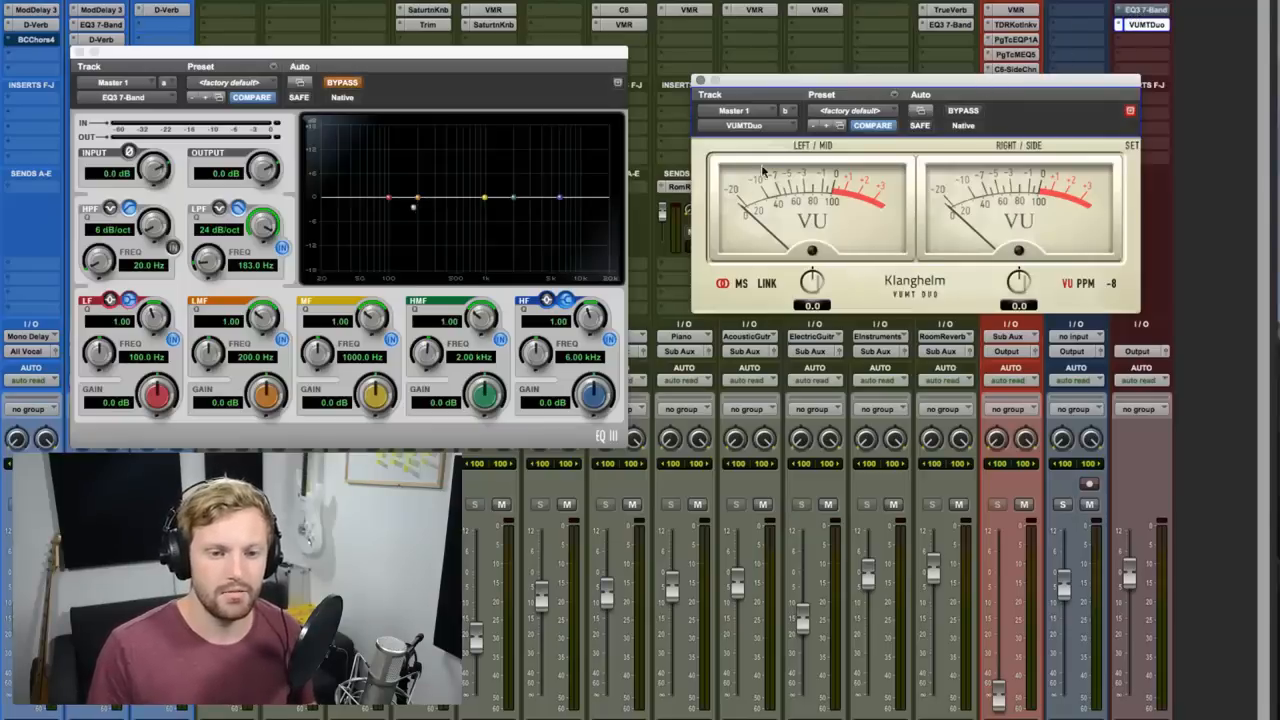
pyautogui.press('space')
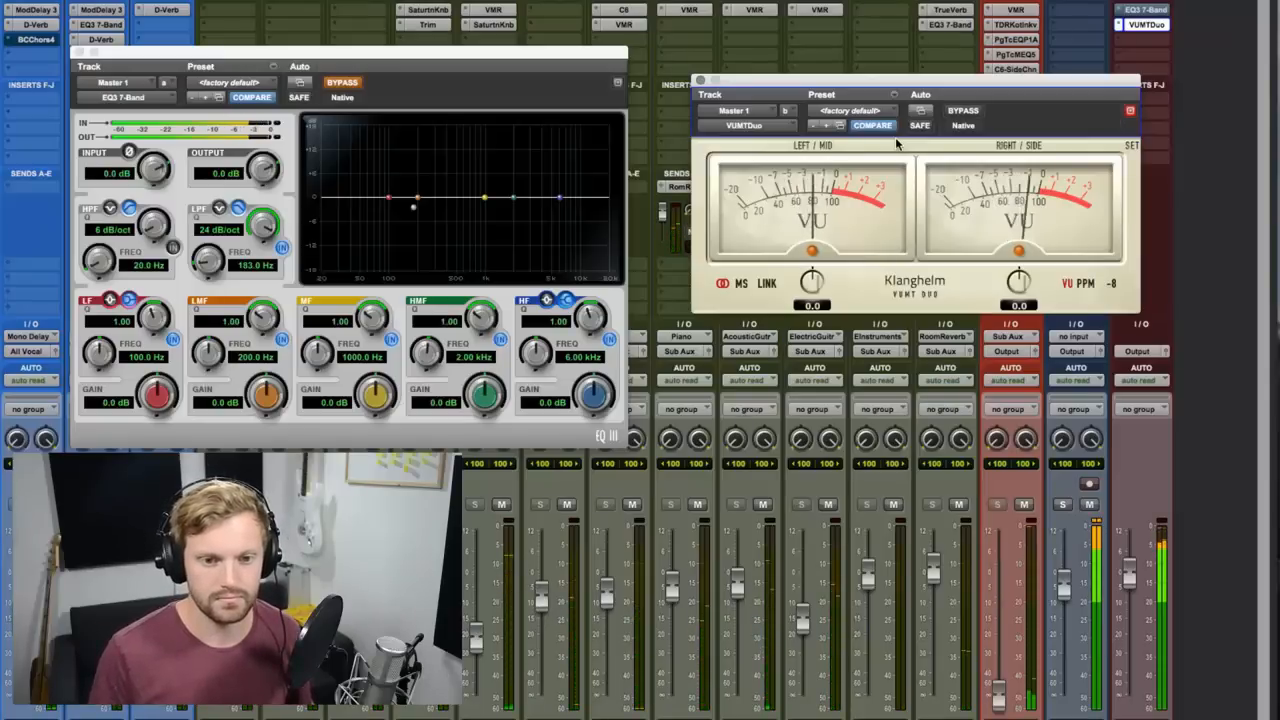
pyautogui.press('space')
# Re-enable the low-pass EQ on Master 1 and play passages to compare the low-end levels of mix and references on the VU meters.
pyautogui.click(331, 83)
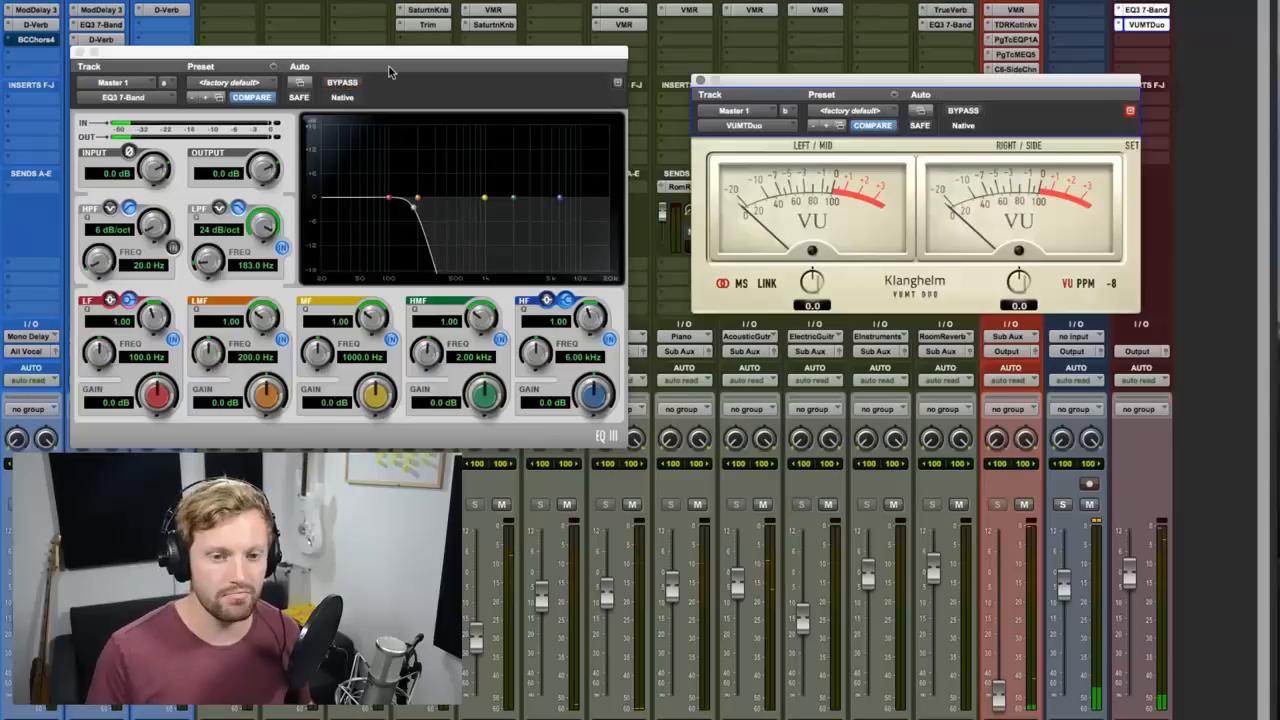
pyautogui.press('space')
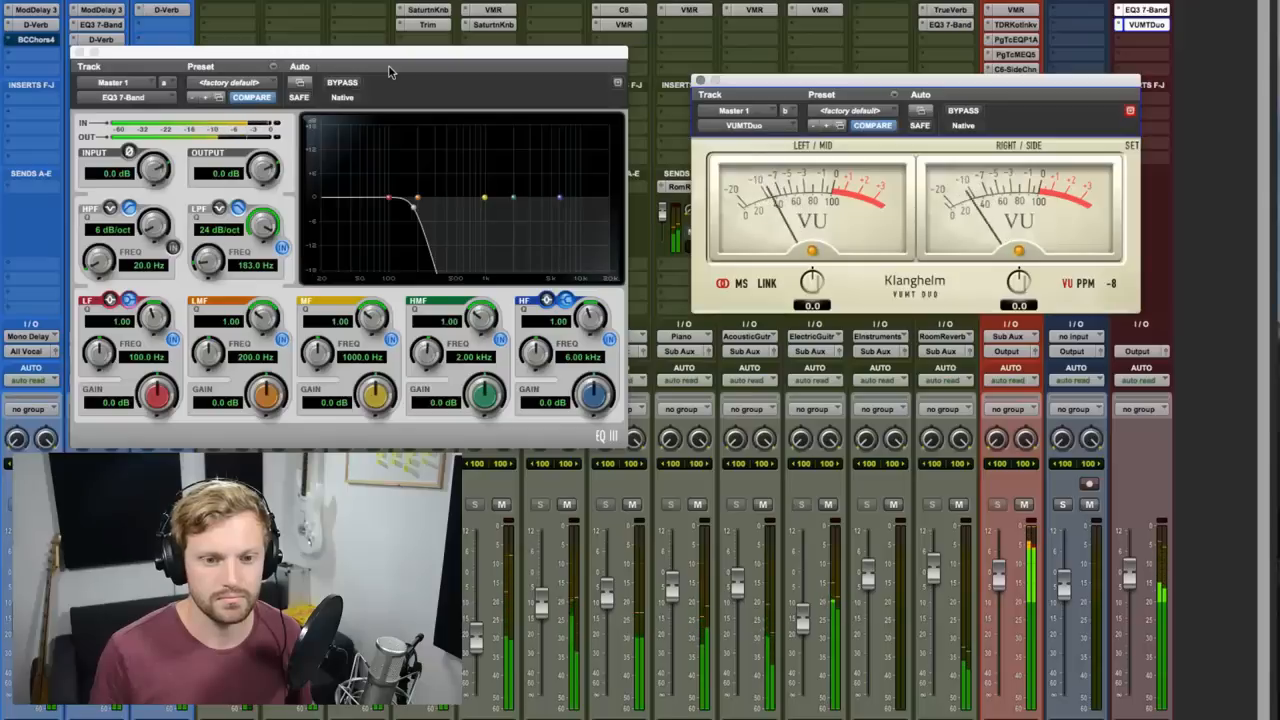
pyautogui.press('space')
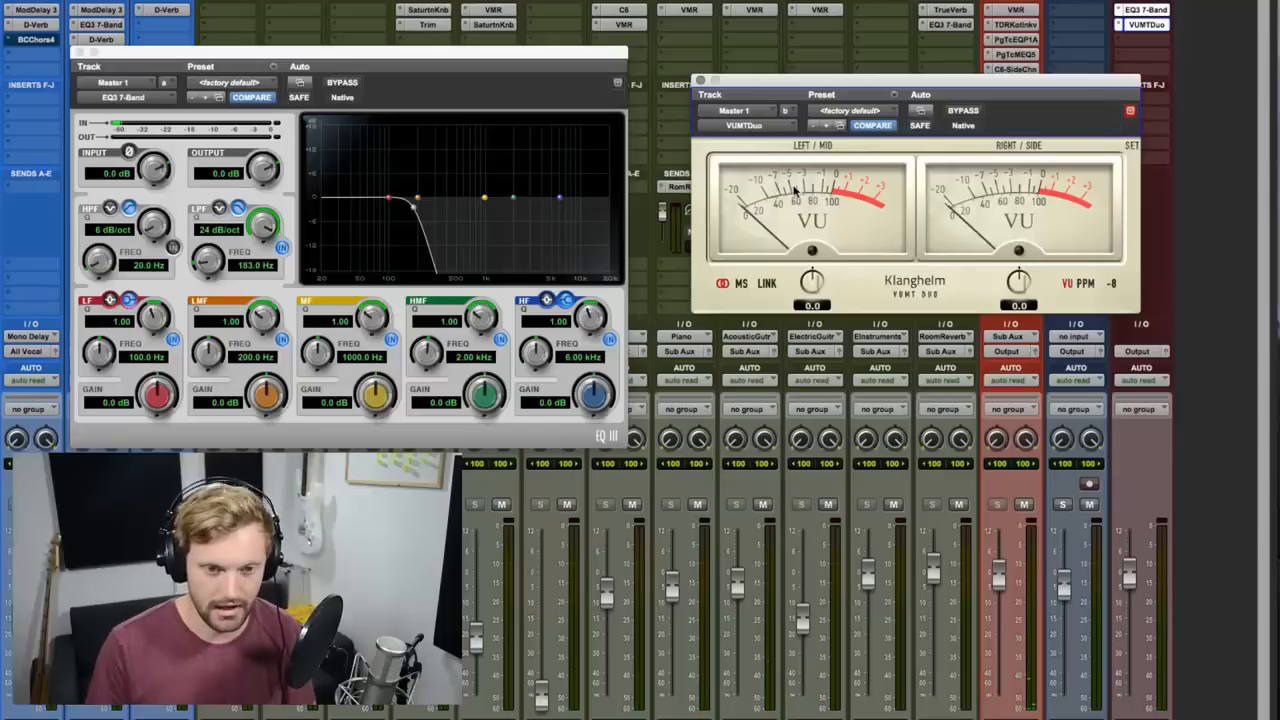
pyautogui.press('space')
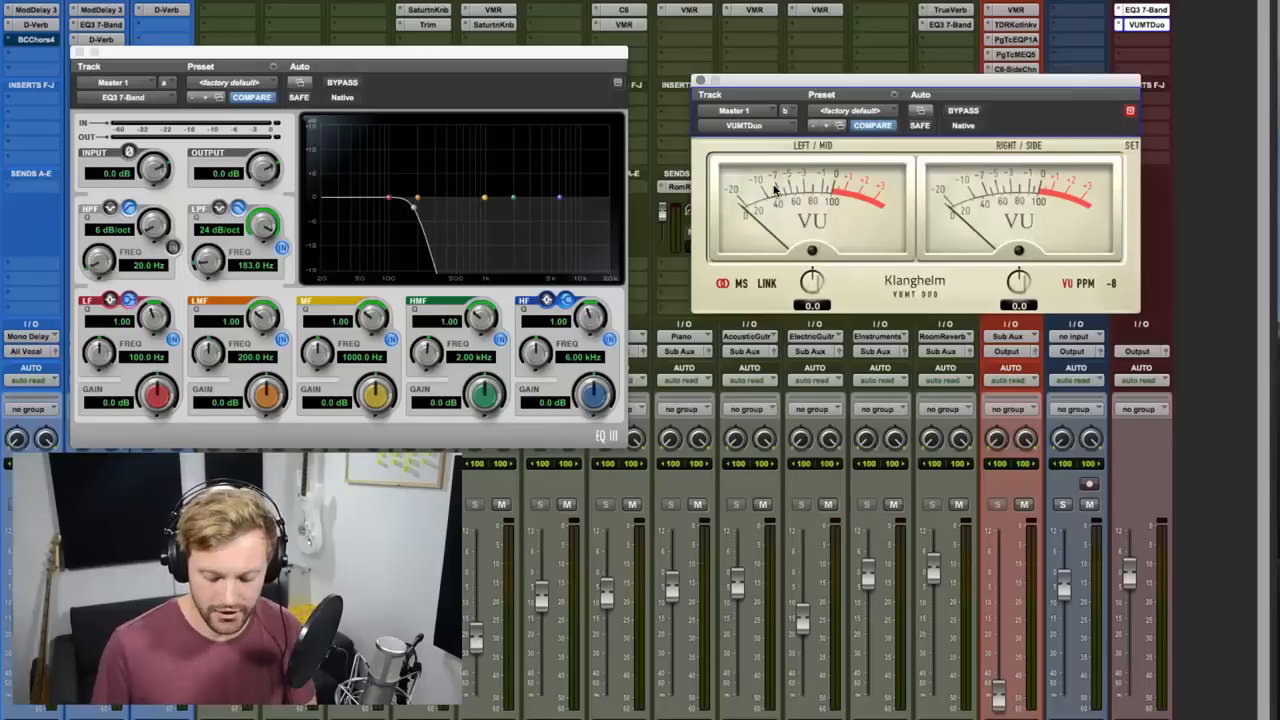
pyautogui.press('space')
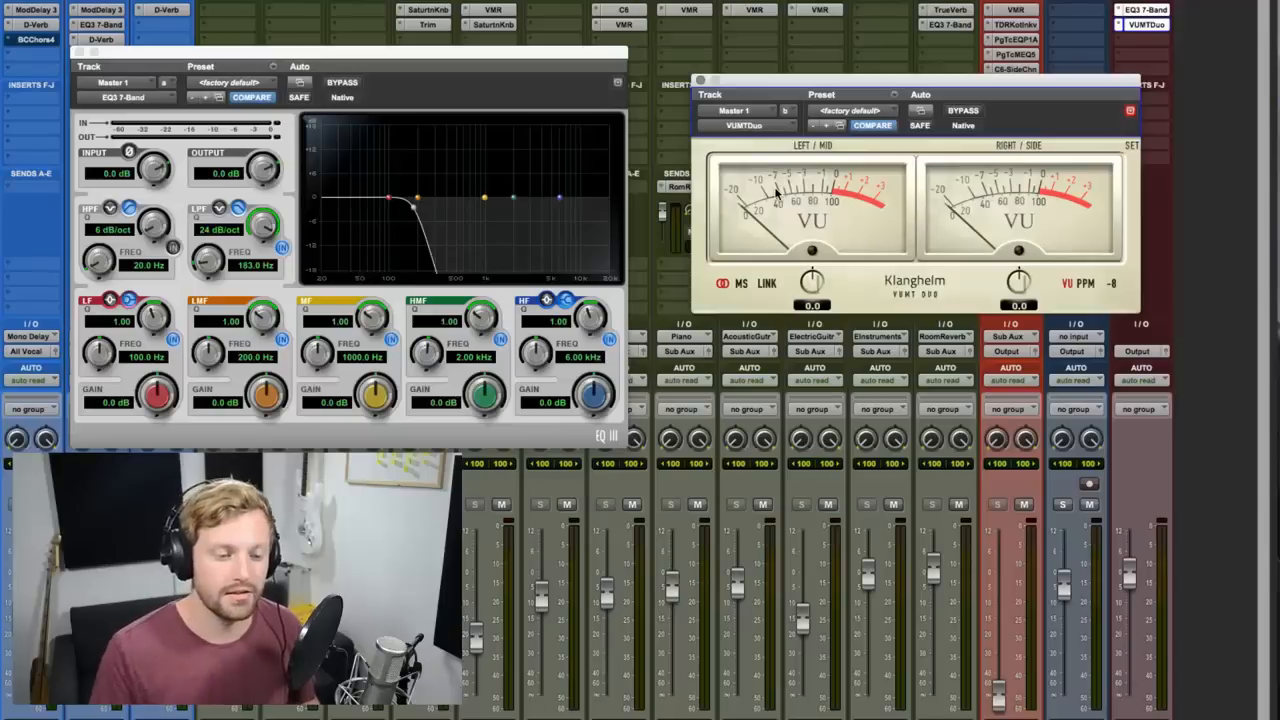
# Move from the buses back through the instrument tracks in the mixer.
pyautogui.hscroll(-20, 820, 560)
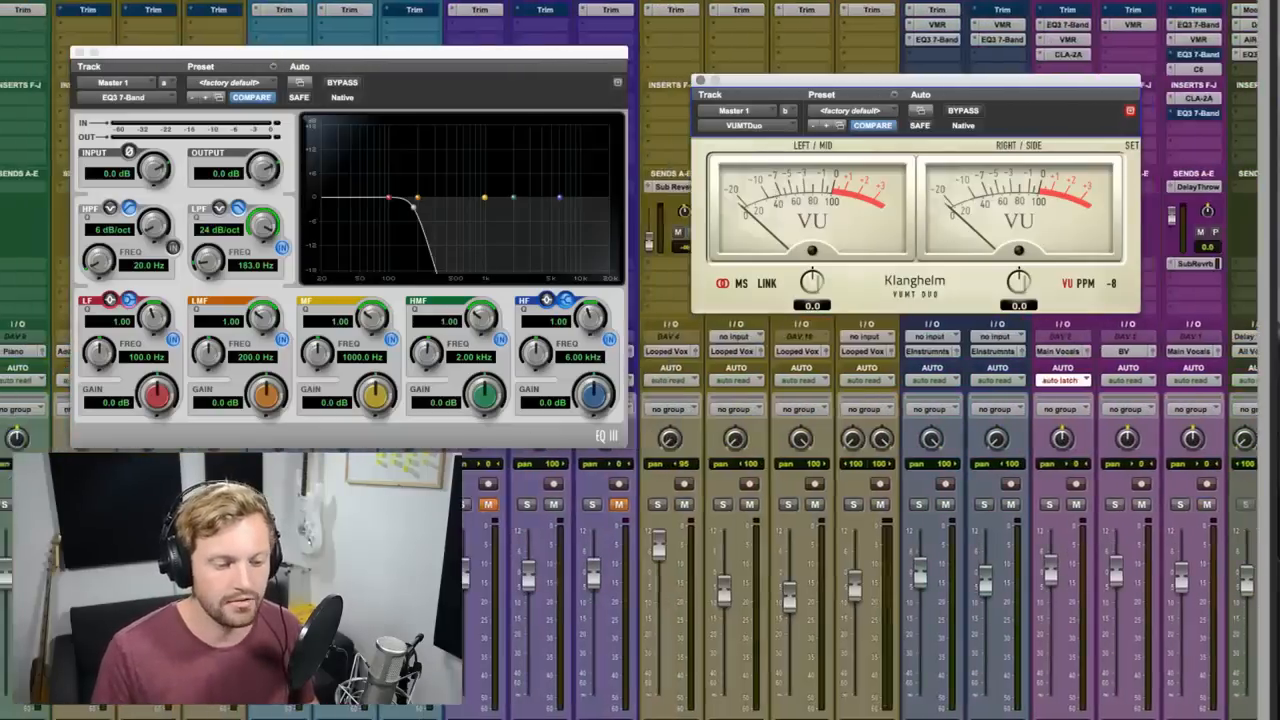
pyautogui.hscroll(-5, 870, 560)
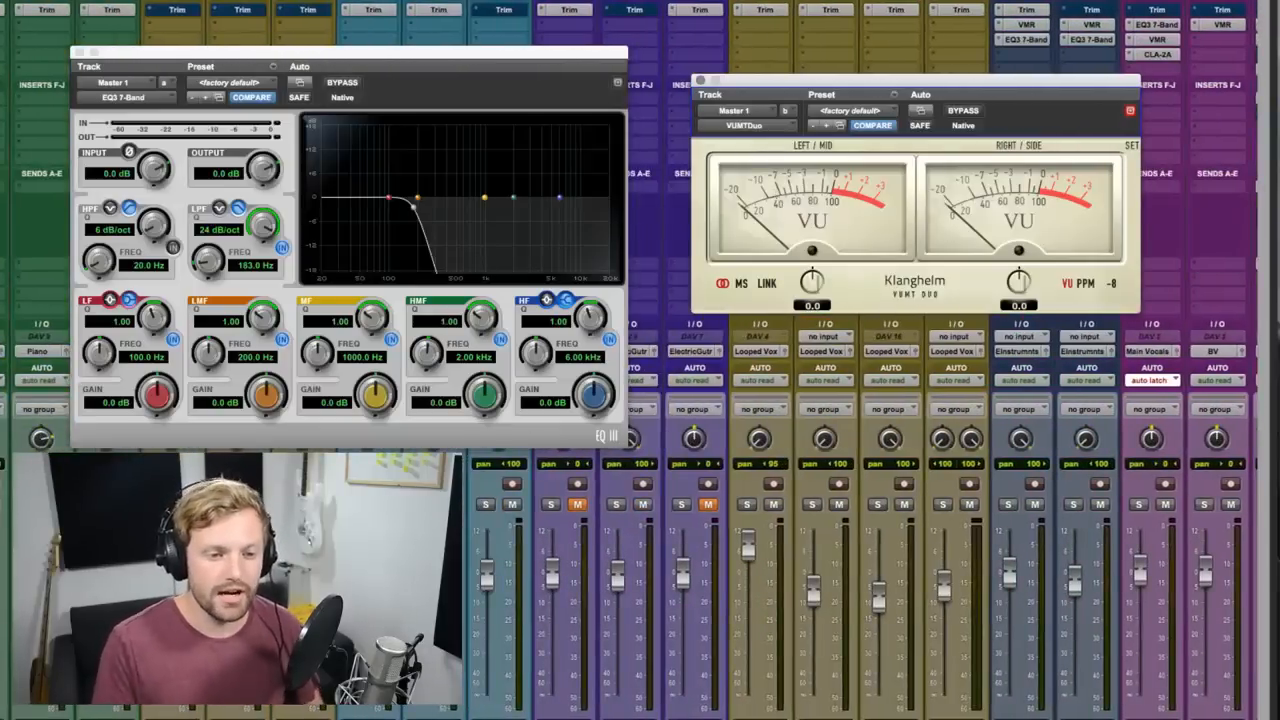